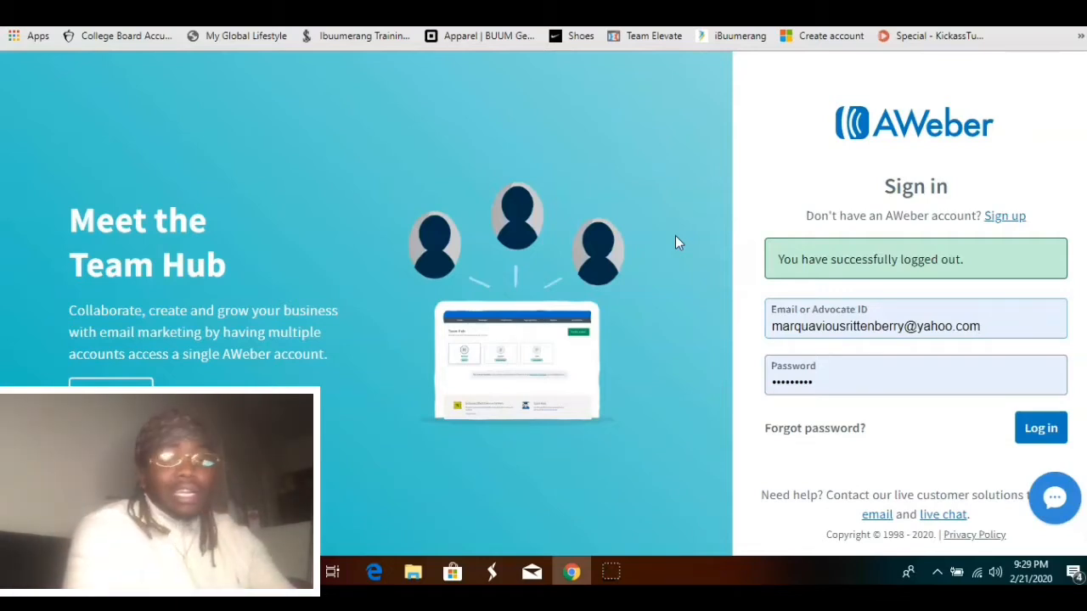
Log in to the account and start creating a new list from list management
left_click(1042, 430)
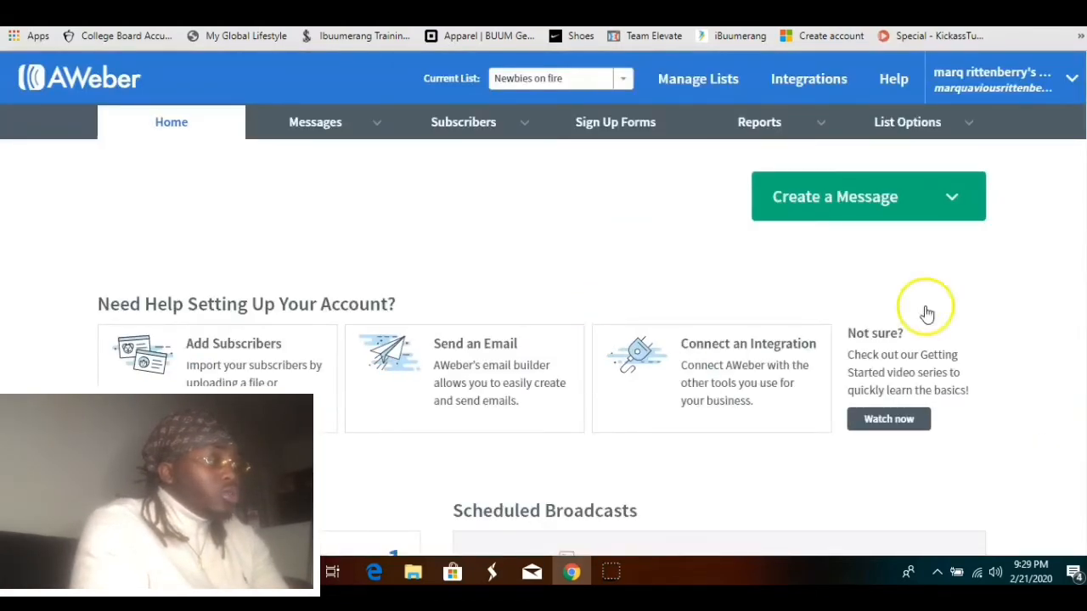
mouse_move(505, 127)
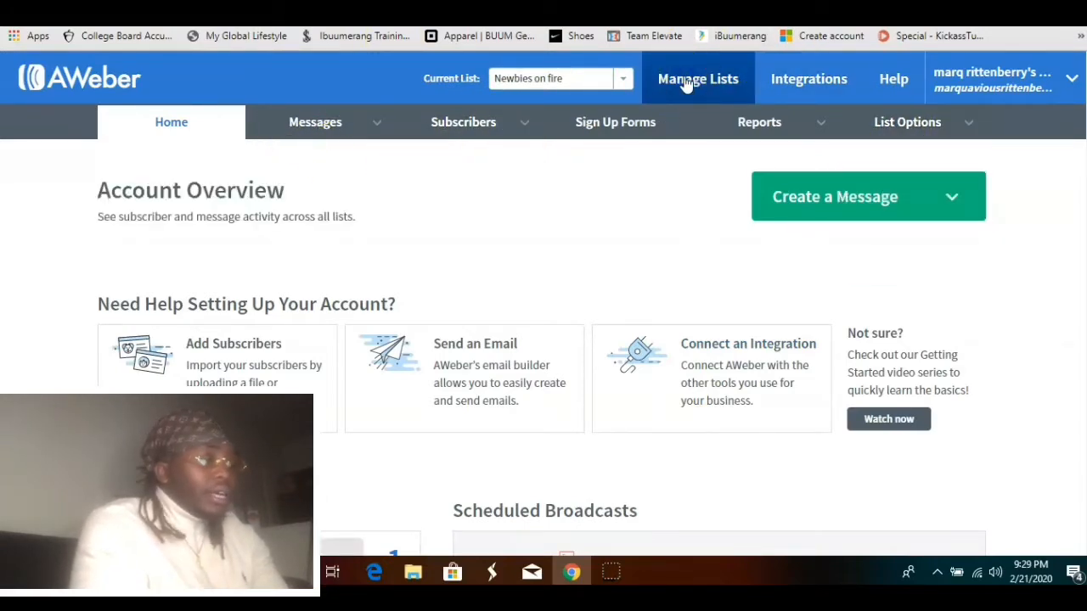
left_click(686, 81)
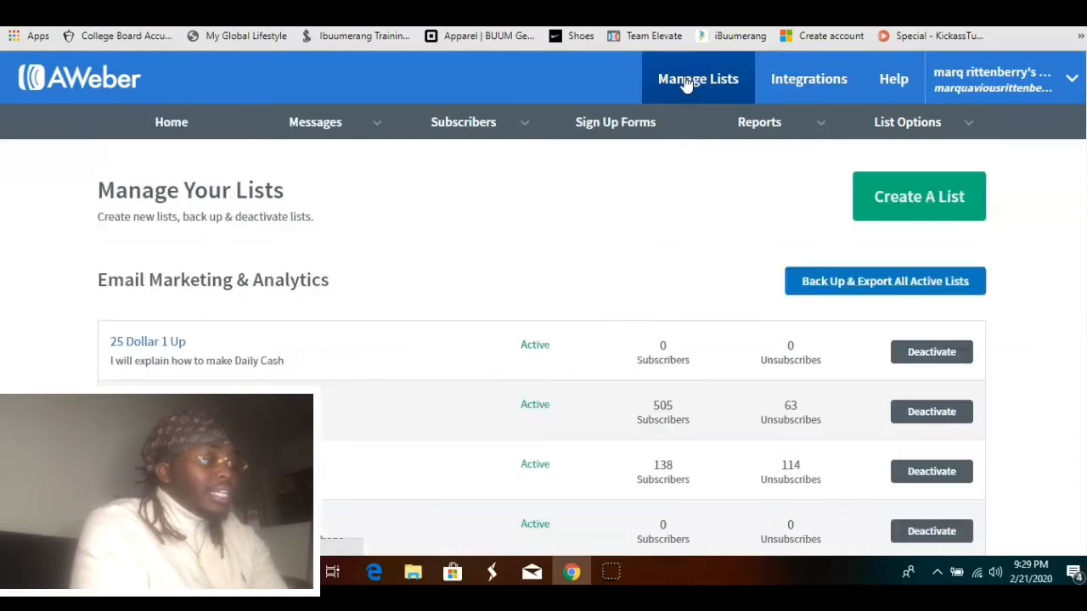
left_click(920, 214)
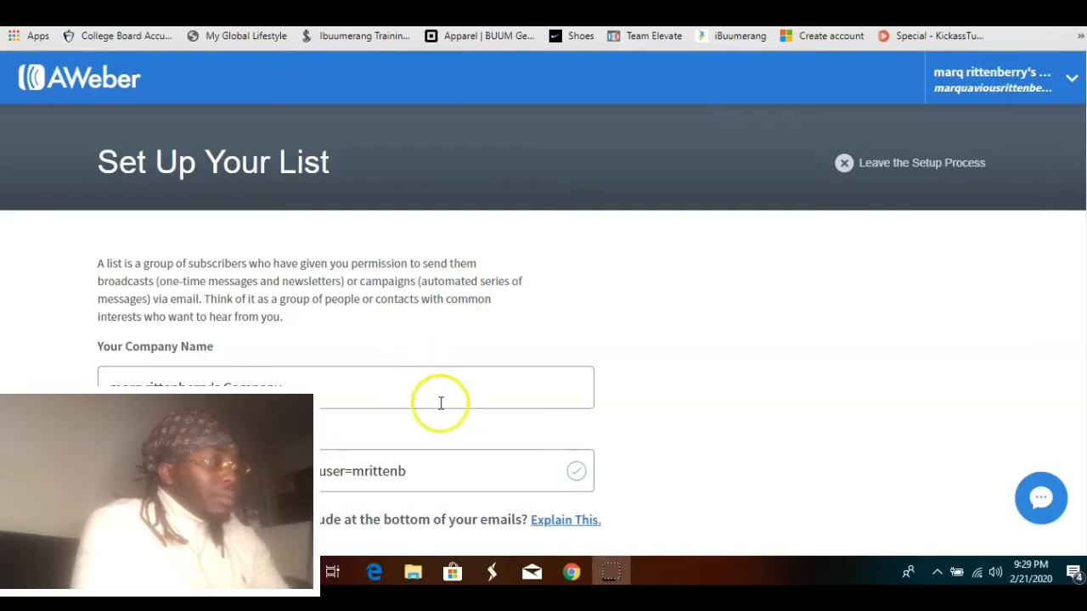
Review the company, website, address and sender details and continue to the list description page
scroll(383, 391, "down", 2)
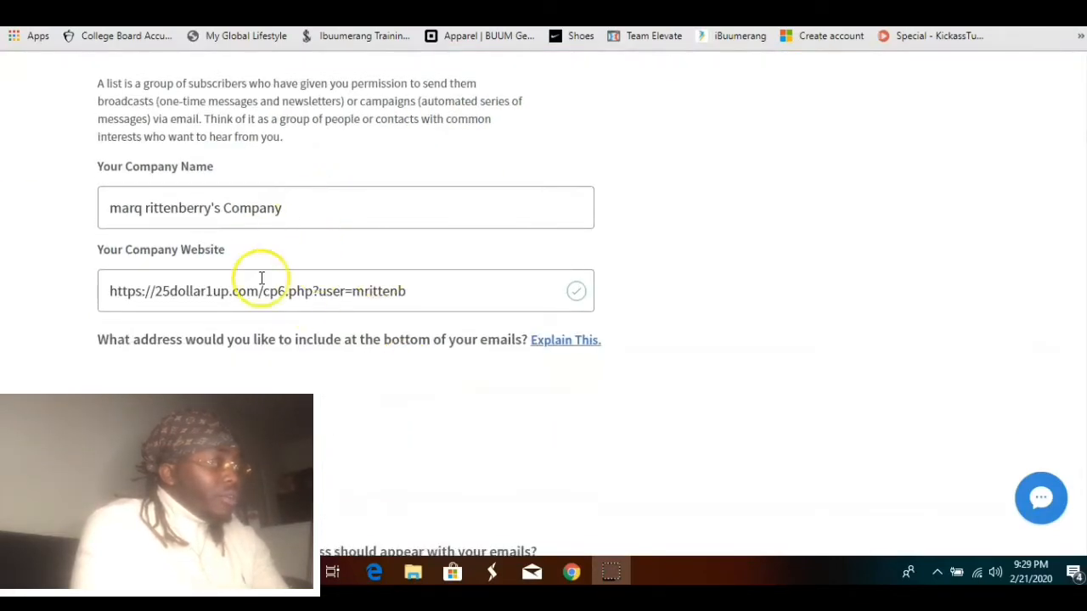
scroll(374, 276, "down", 1)
scroll(297, 229, "down", 1)
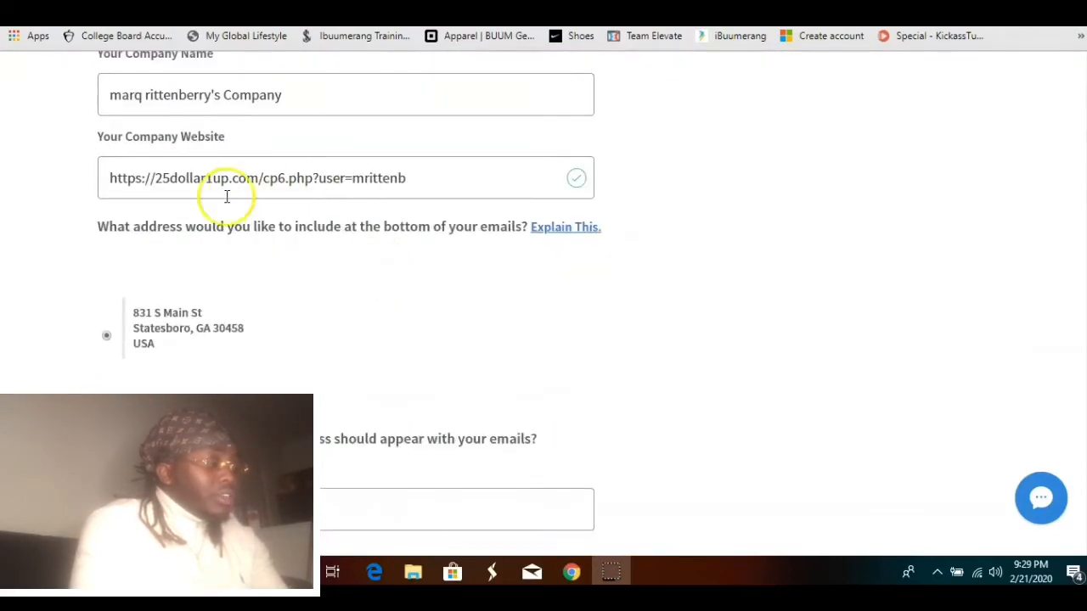
scroll(348, 297, "down", 2)
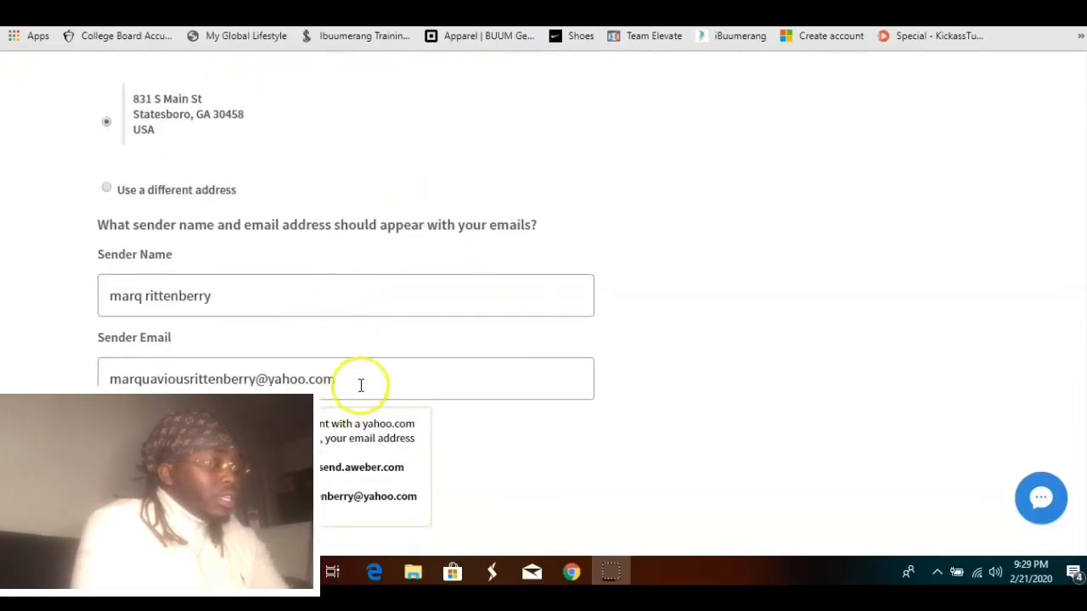
scroll(359, 383, "down", 2)
scroll(359, 383, "up", 1)
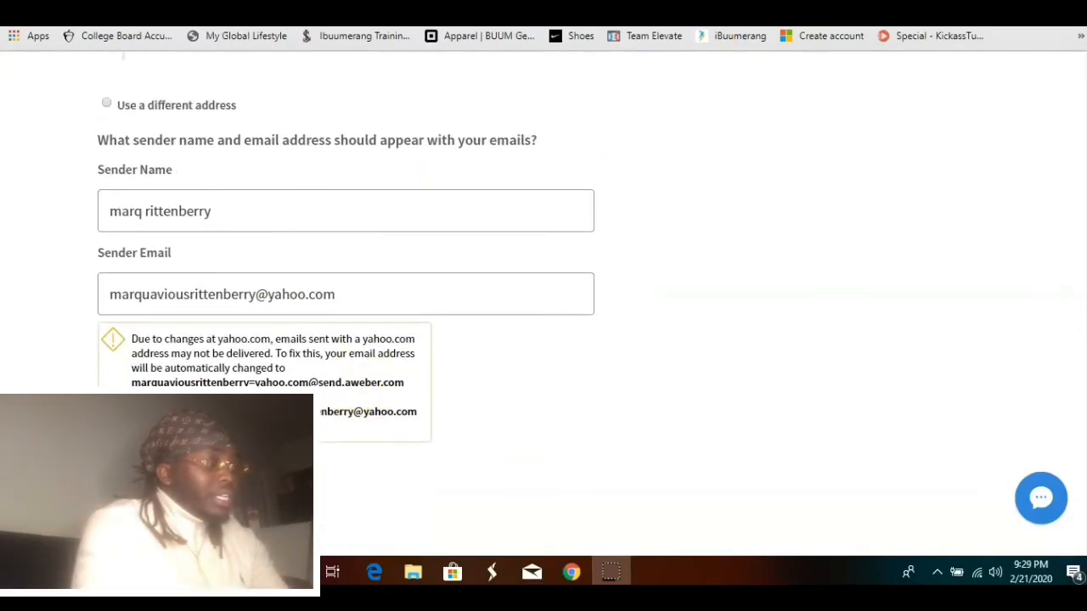
left_click(199, 492)
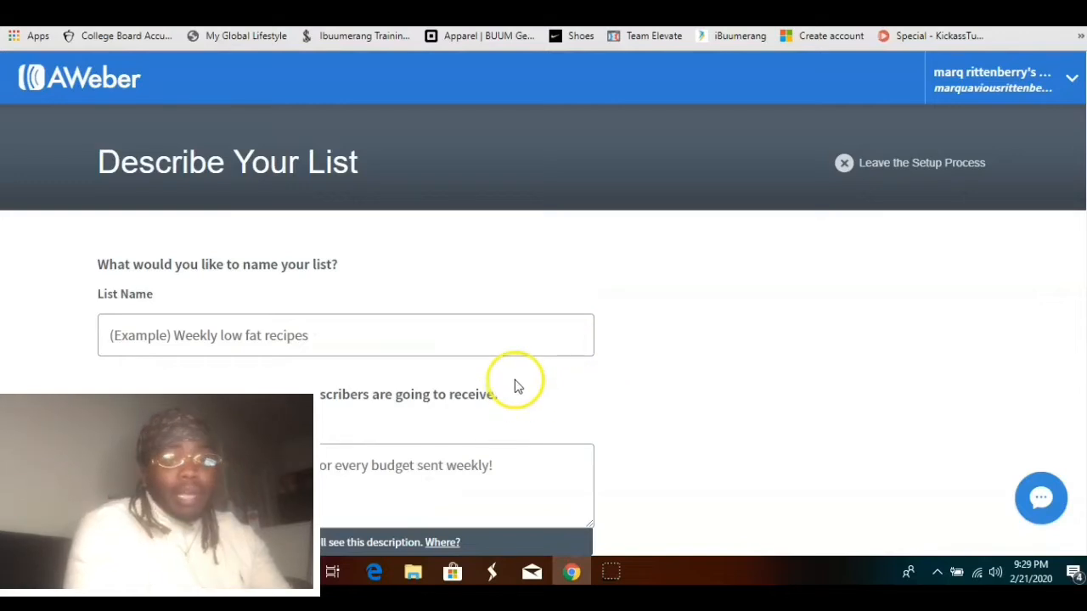
Name the list "newbies on fire 3" and describe it as "learn how to make money"
scroll(515, 387, "down", 1)
left_click(282, 328)
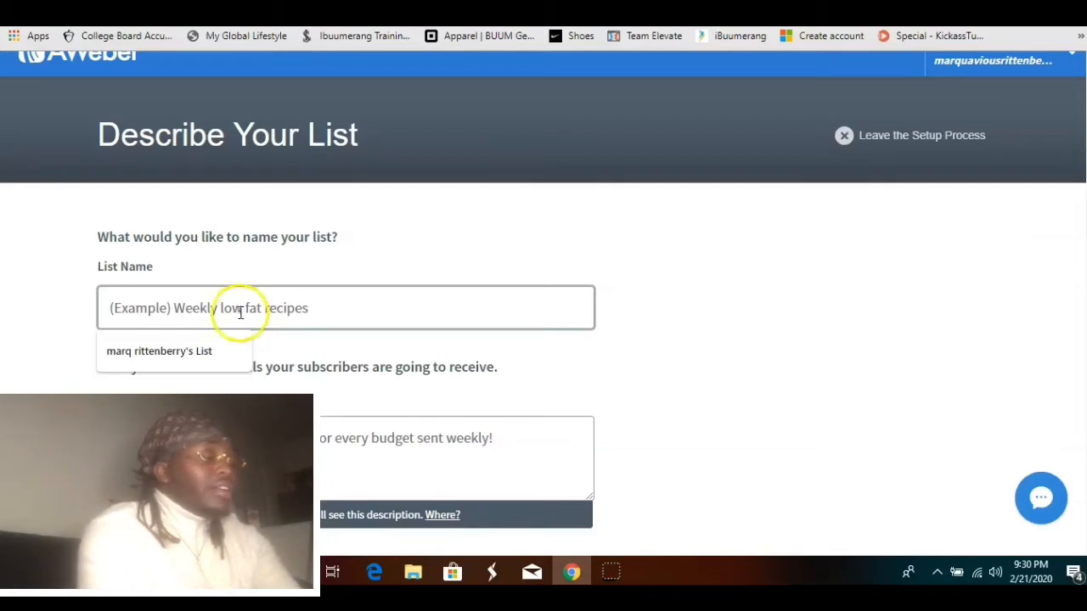
left_click(241, 313)
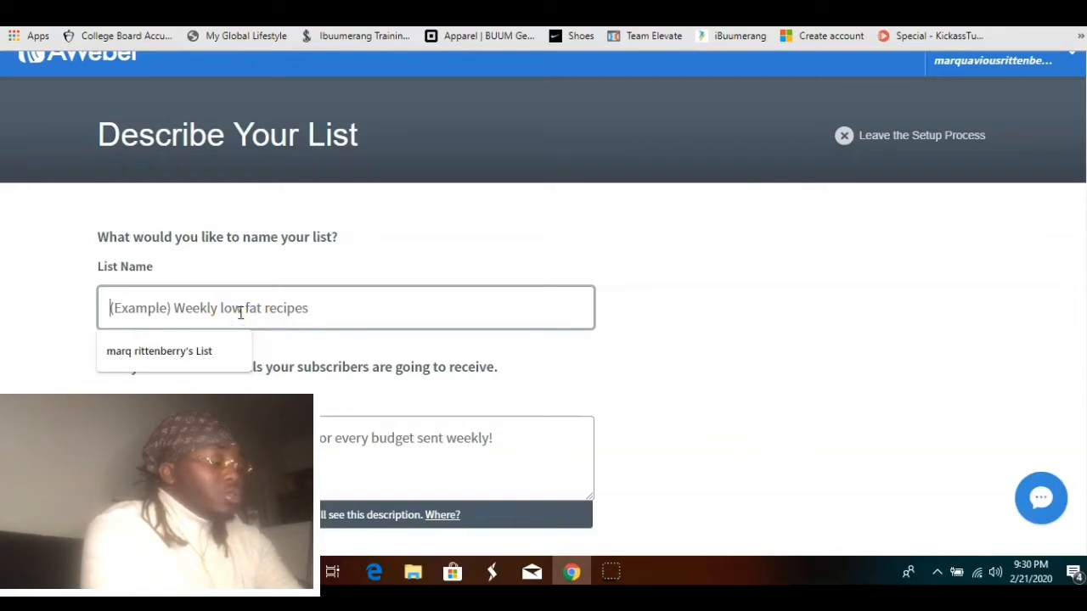
type("newbies on fire 3")
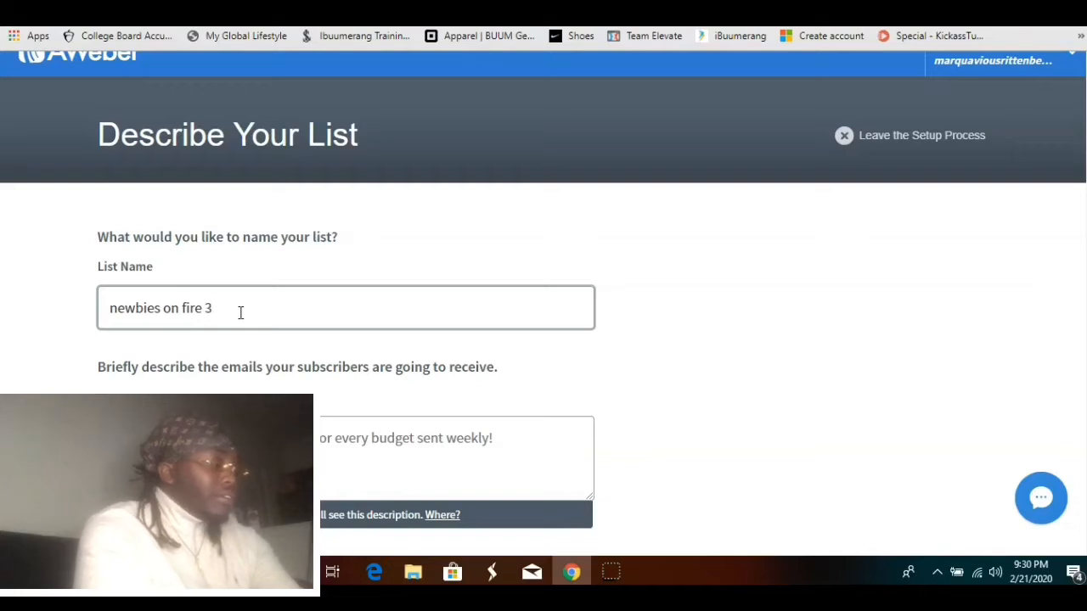
left_click(243, 404)
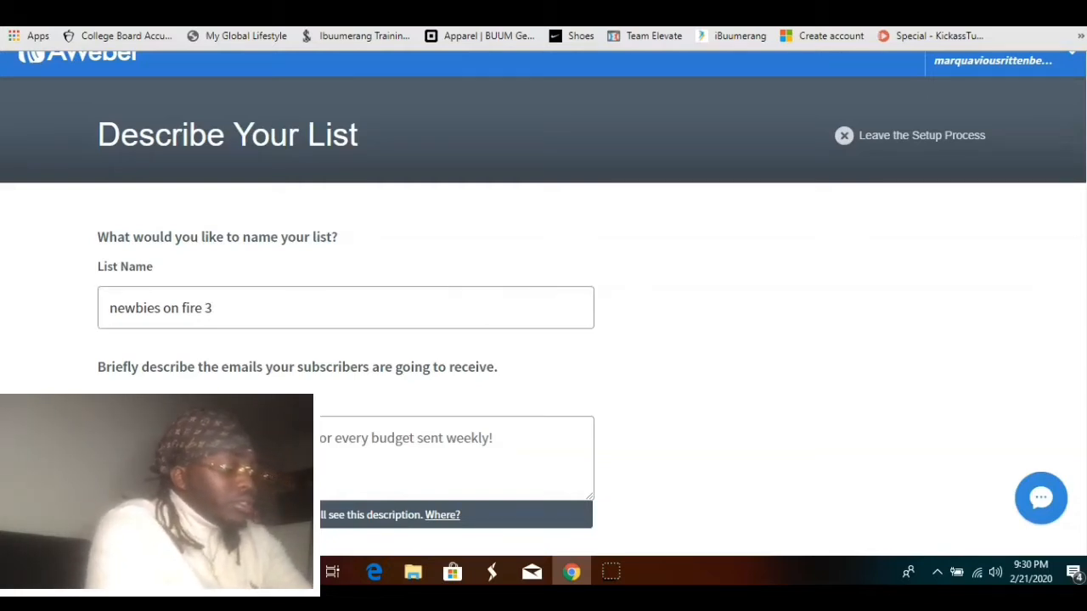
type("n")
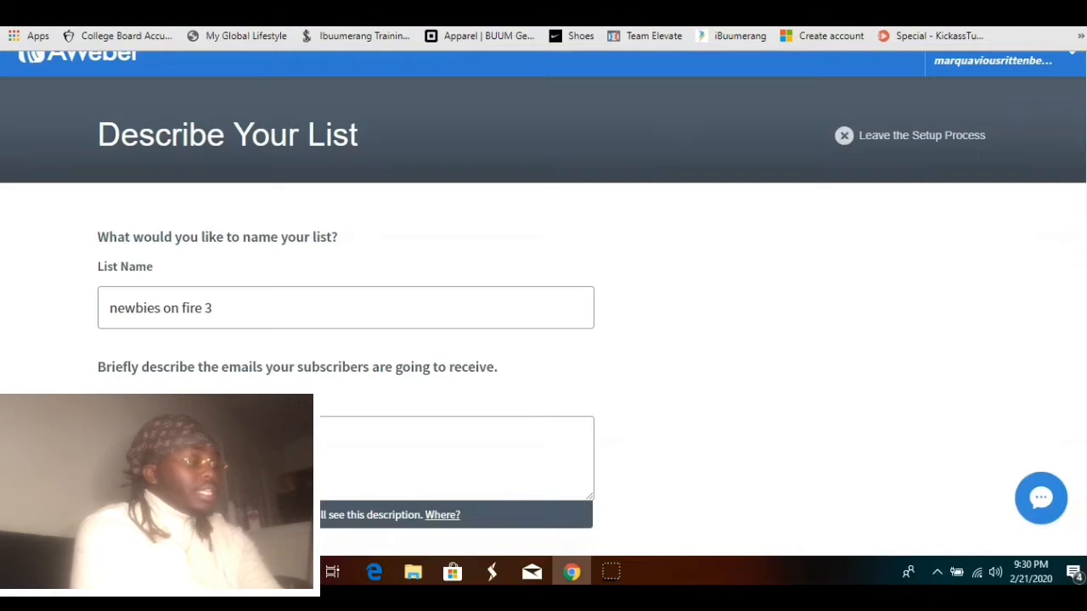
Approve the default confirmation message and create the list
scroll(383, 250, "down", 2)
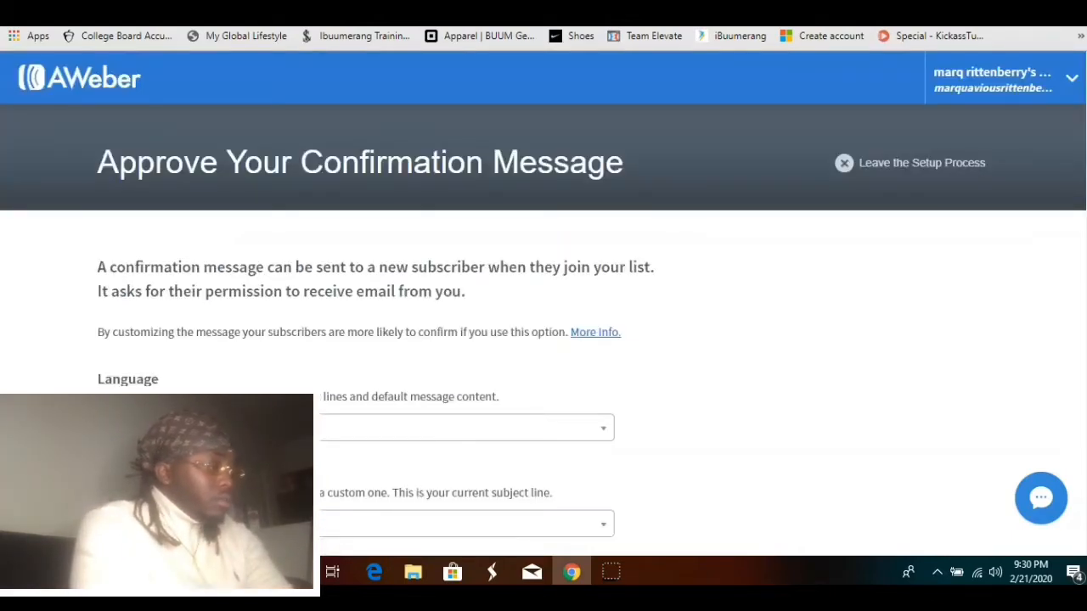
scroll(404, 473, "down", 5)
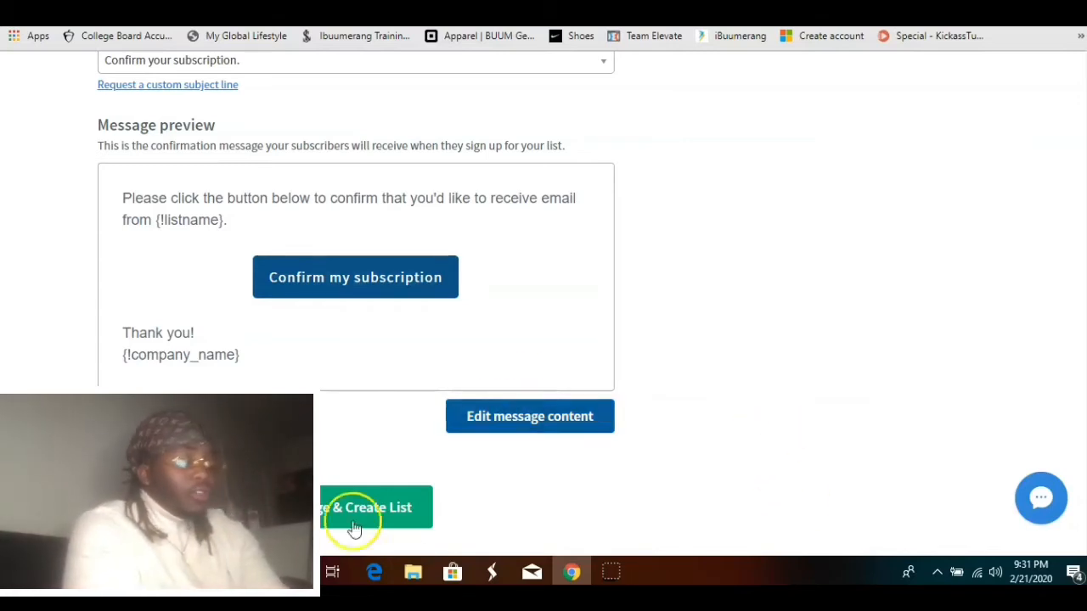
left_click(327, 512)
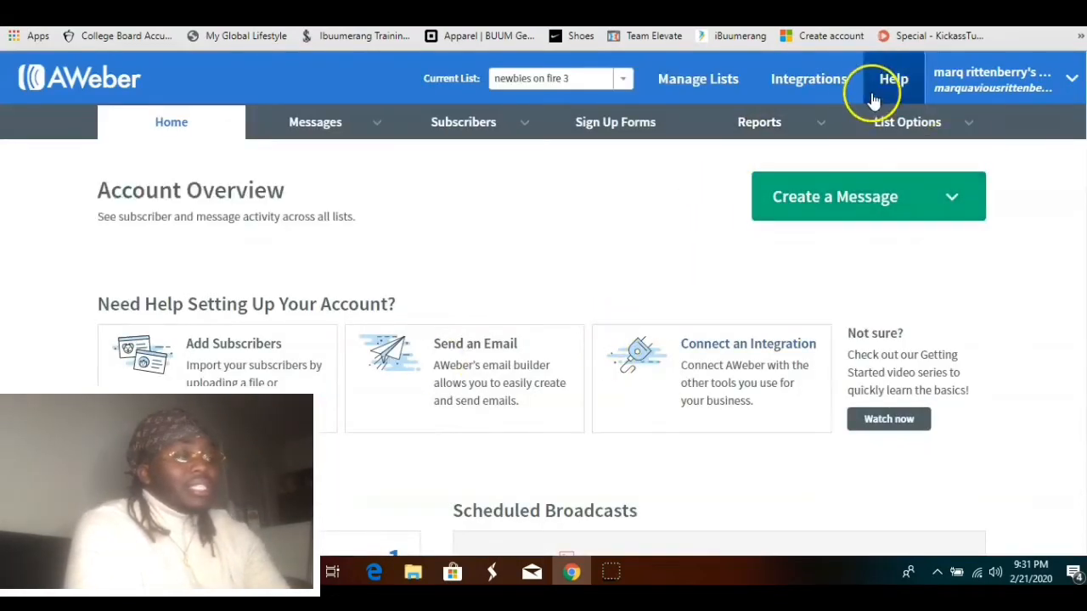
Open the list settings and go to the confirmation message section
mouse_move(934, 134)
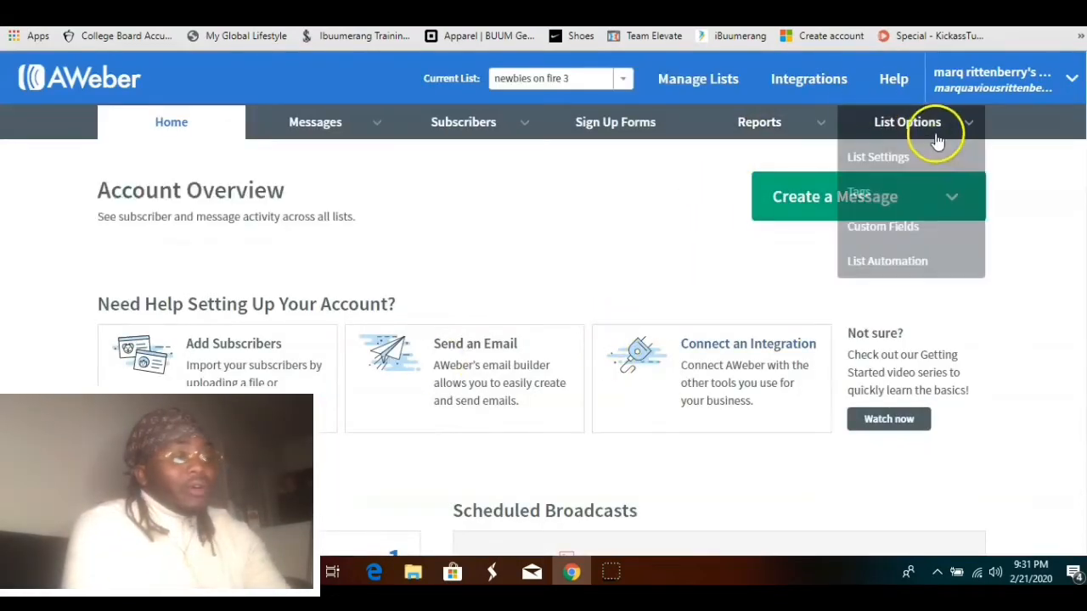
left_click(904, 168)
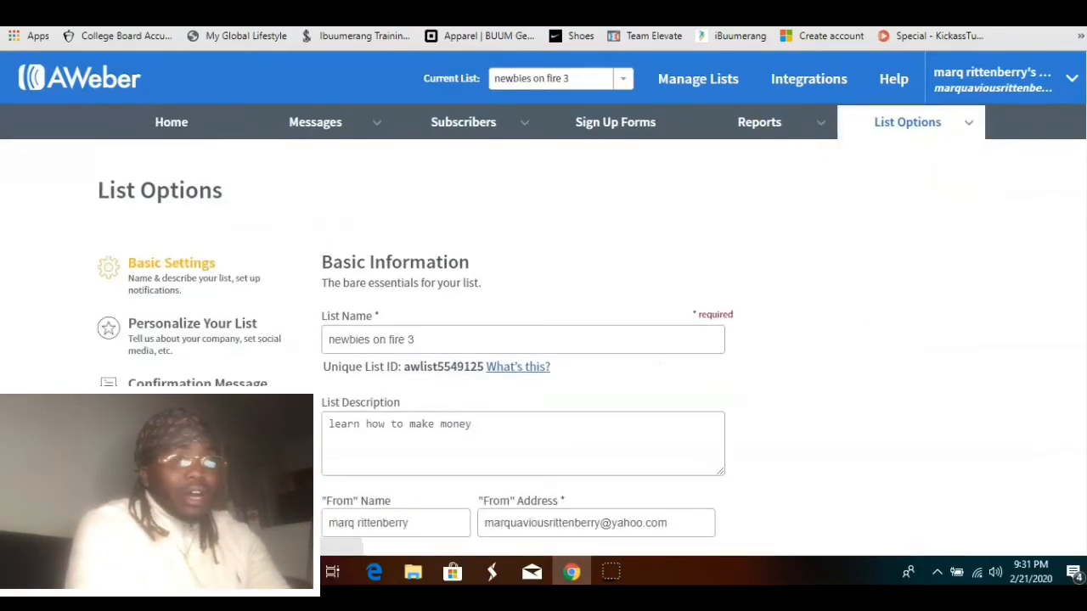
scroll(544, 340, "down", 6)
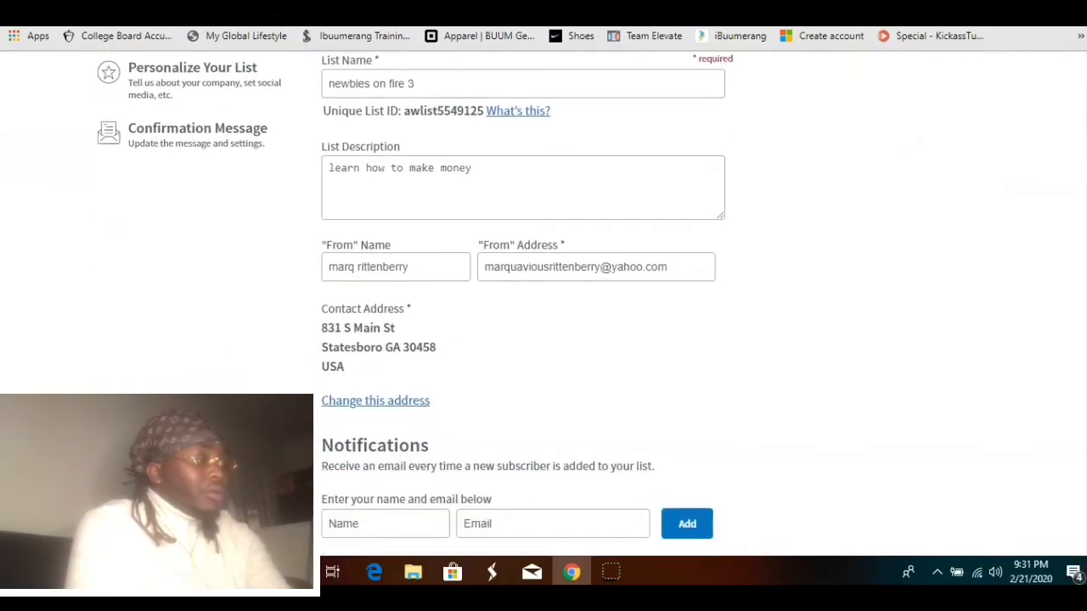
scroll(337, 287, "up", 5)
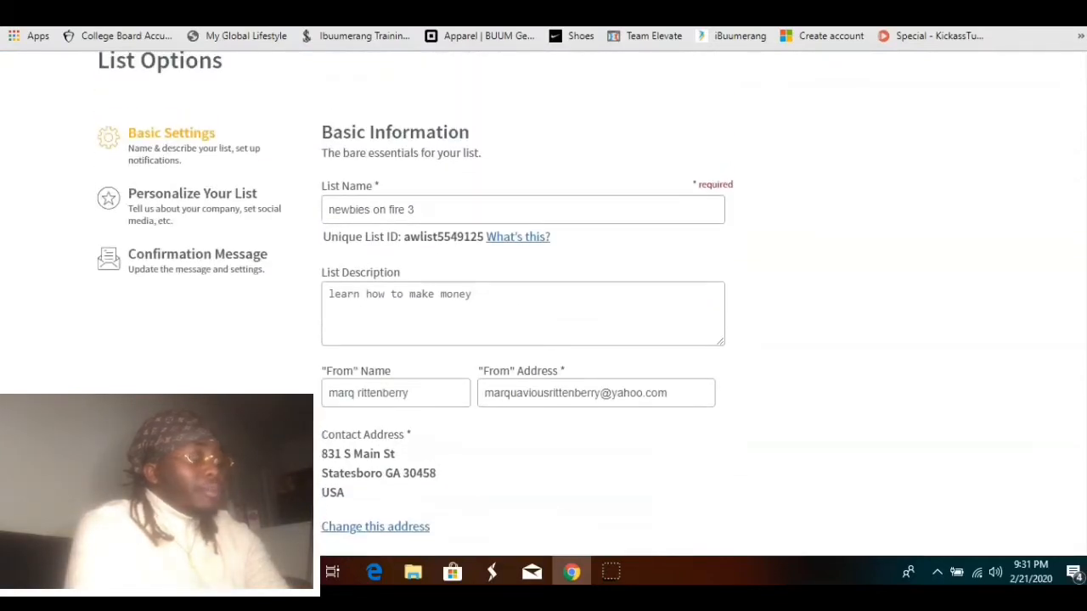
left_click(246, 266)
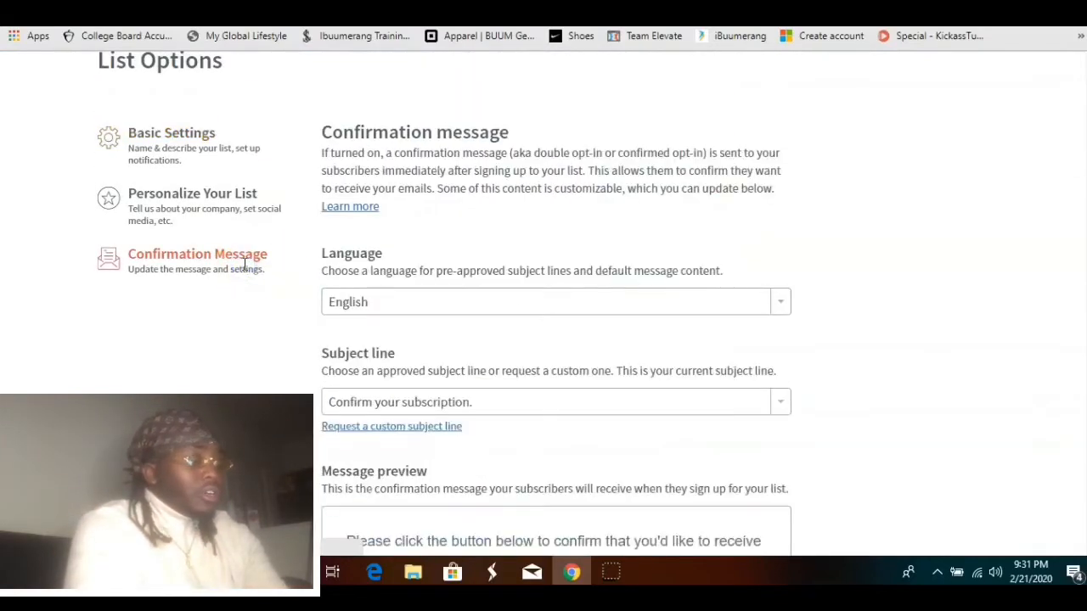
Turn off the confirmation message for AWeber sign up forms and save the settings
scroll(440, 255, "down", 8)
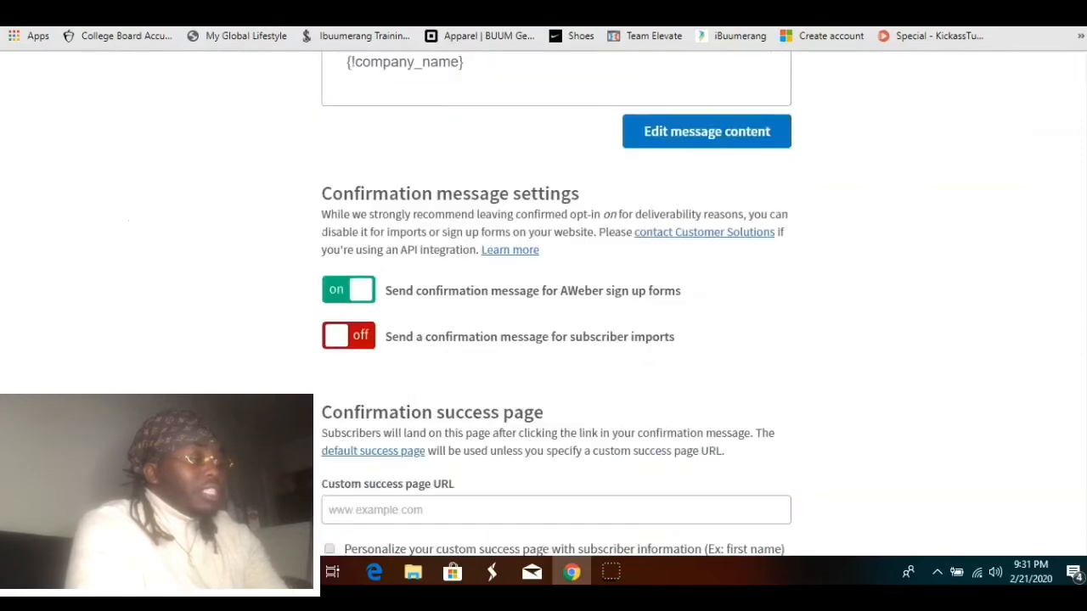
left_click(356, 294)
left_click(699, 253)
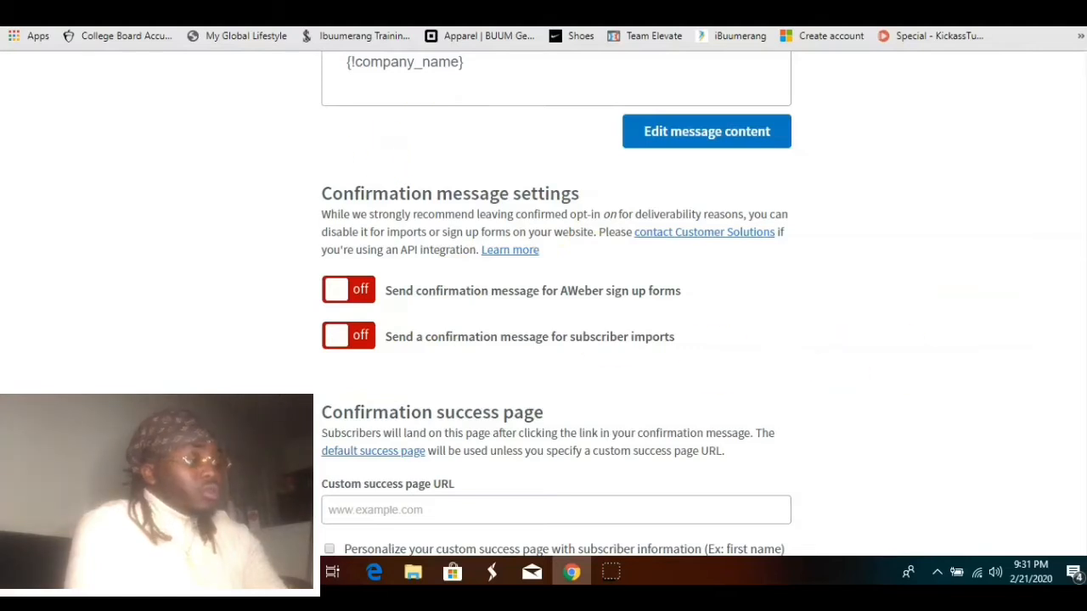
scroll(396, 537, "down", 1)
scroll(397, 537, "down", 2)
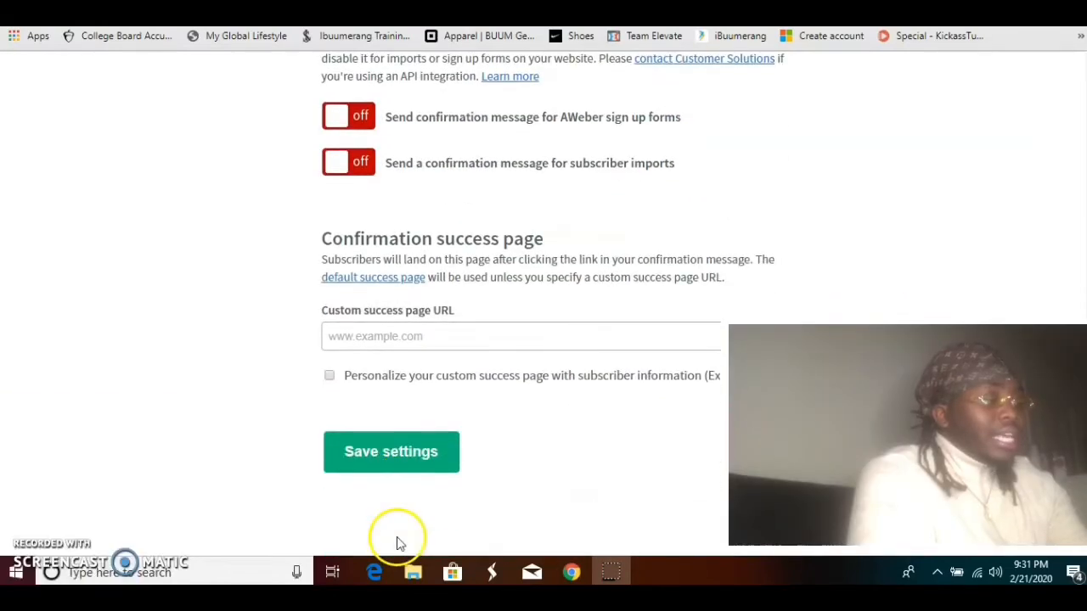
left_click(391, 449)
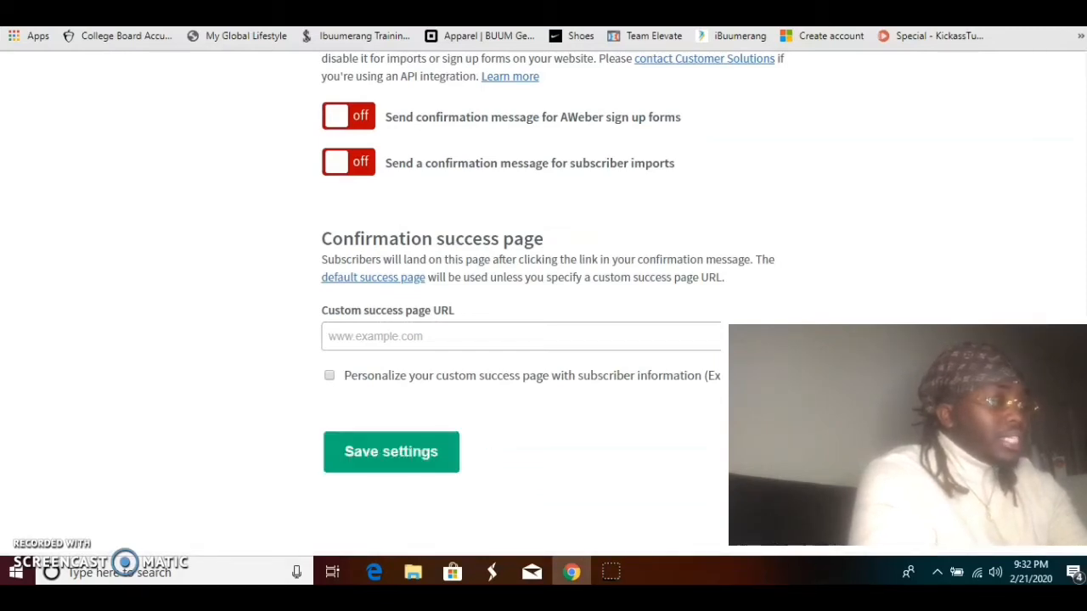
Return home and start a new message in the Drag & Drop Email Builder
left_click(445, 7)
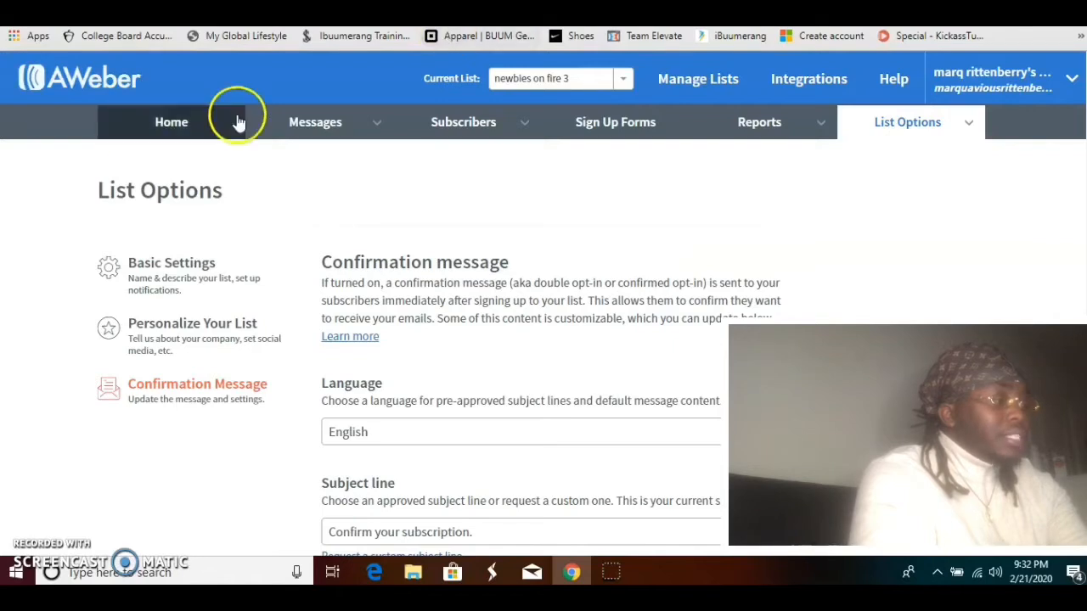
left_click(155, 142)
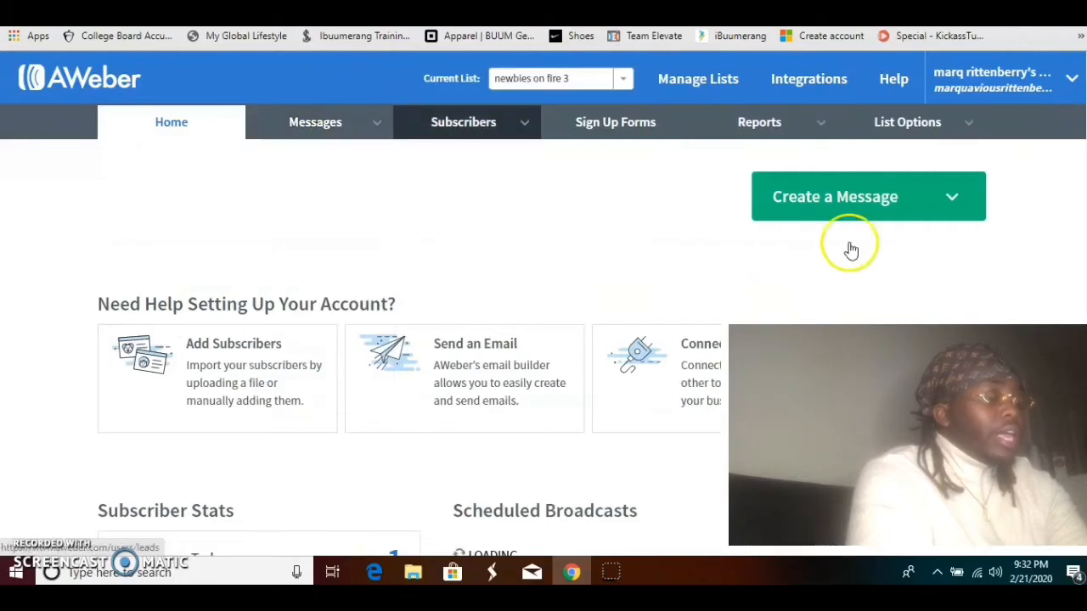
left_click(855, 202)
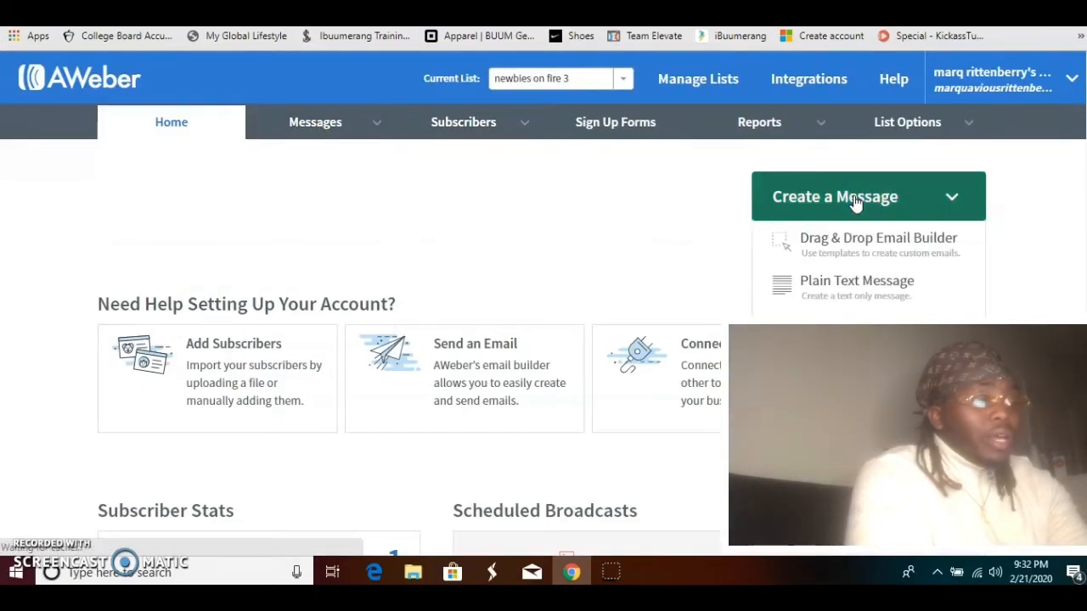
left_click(898, 308)
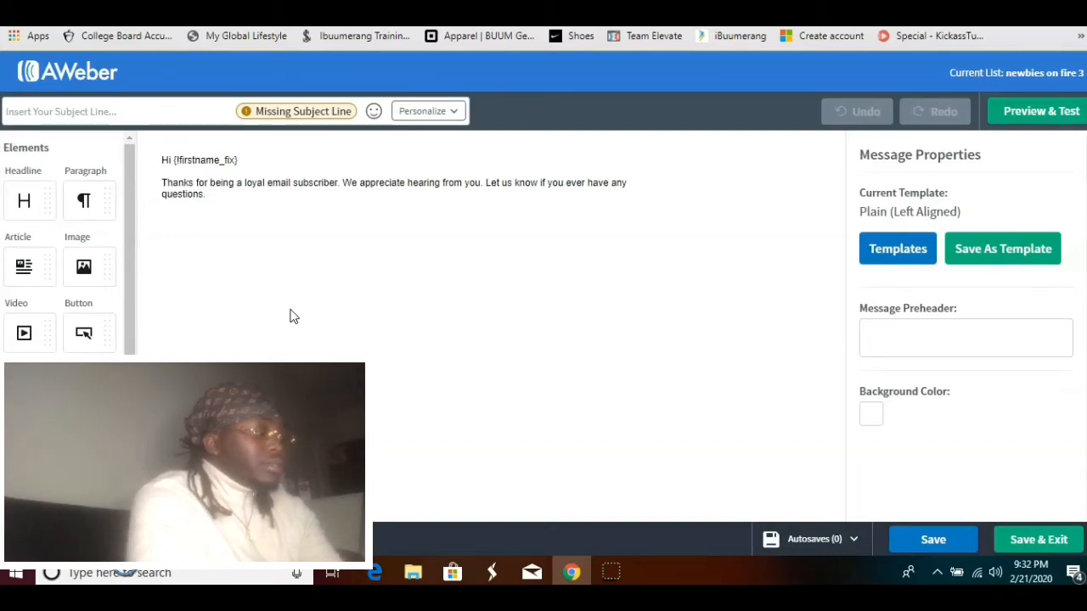
Replace the default body text with the pasted message about opening multiple emails and watching the video
left_click(231, 194)
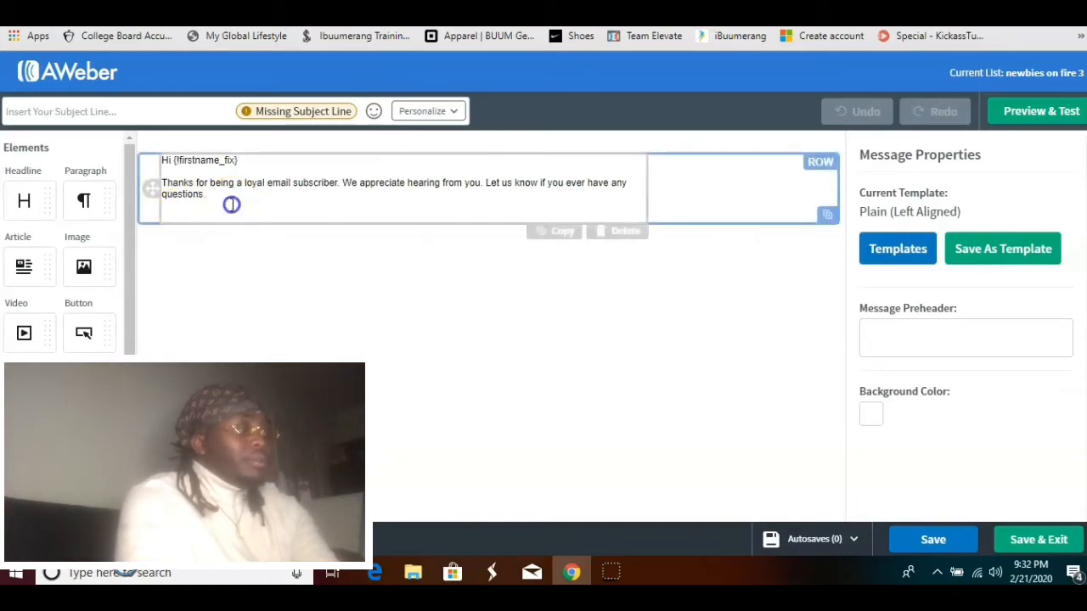
left_click_drag(230, 204, 149, 163)
key("BackSpace")
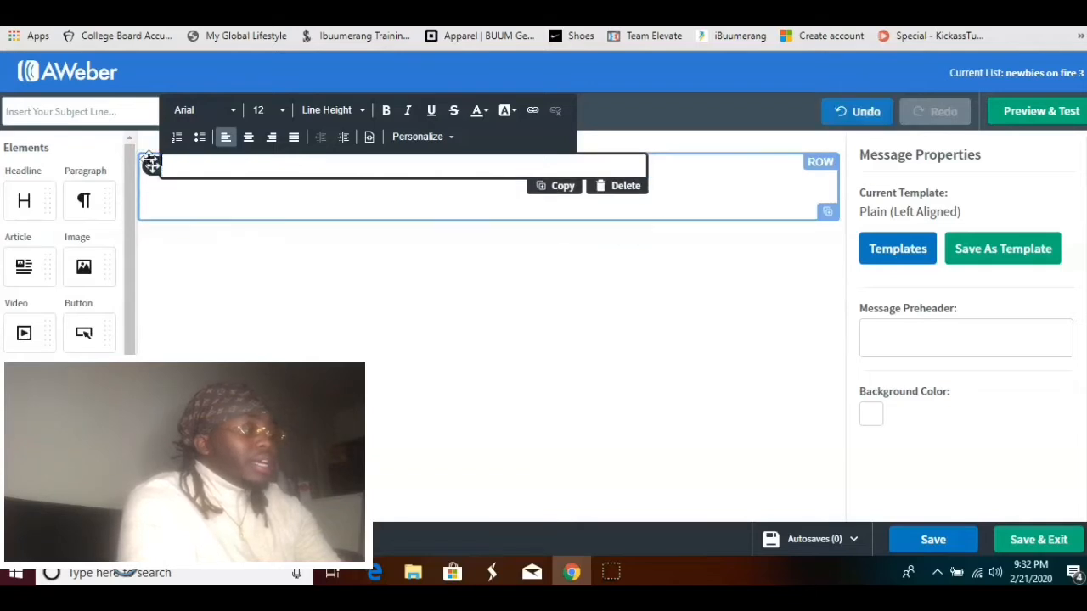
type("Open multiple emails like this with a full bank account  Watch this video And Just Get started  Marq")
left_click(422, 187)
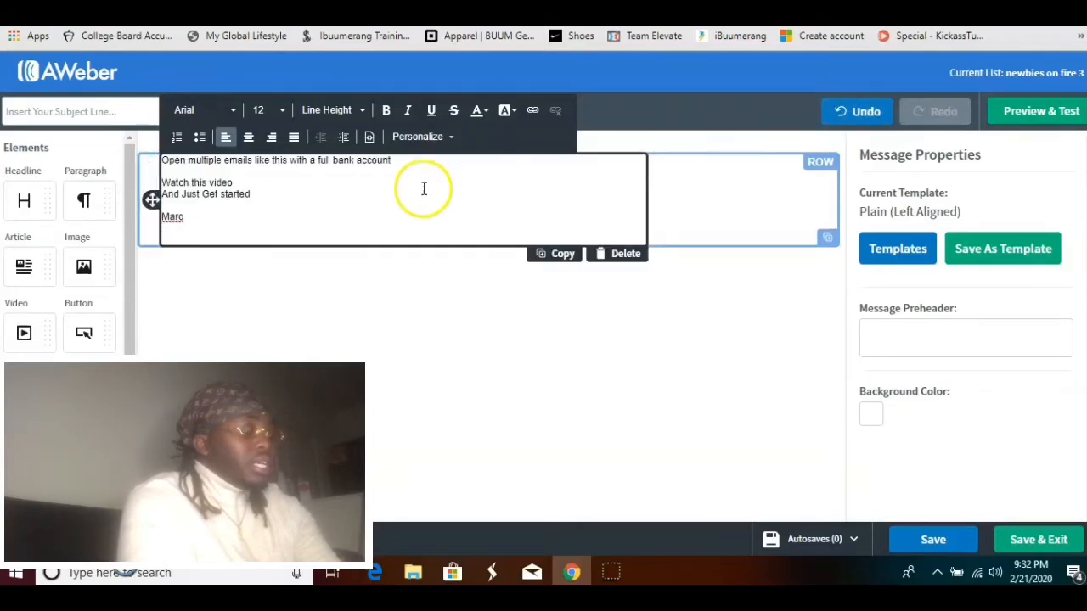
left_click(377, 363)
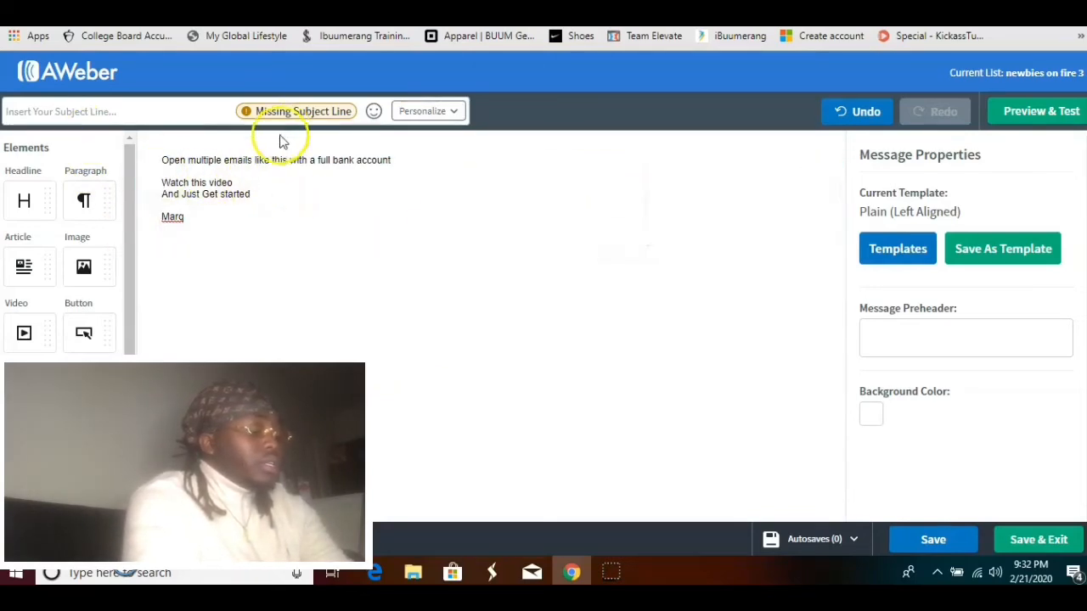
Enter the subject line Re: Confirm $500 Payment
left_click(39, 111)
type("Re: Com")
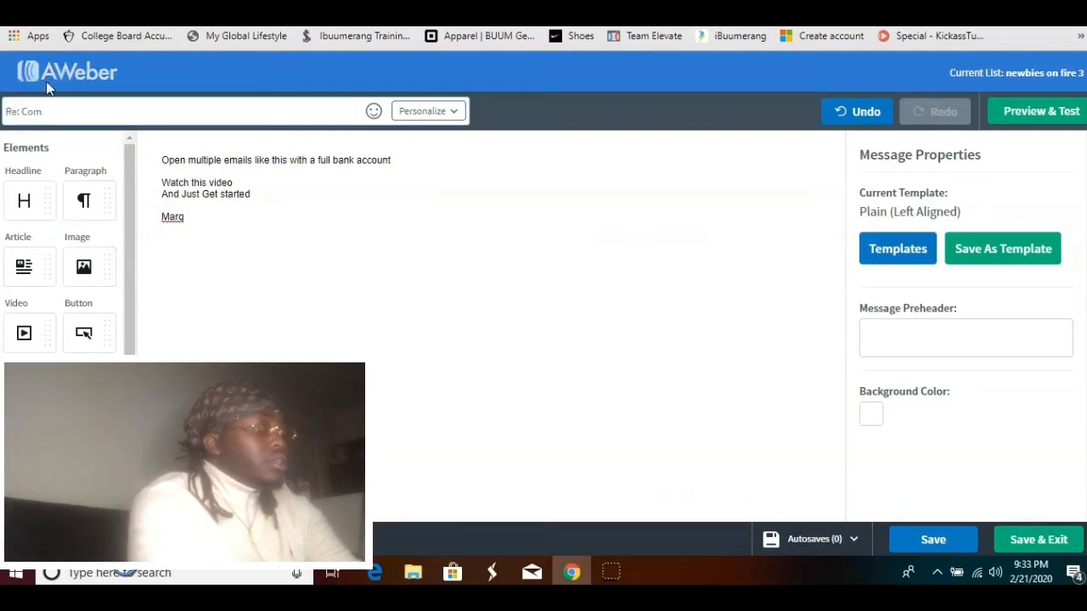
key("BackSpace")
type("nfirm $500")
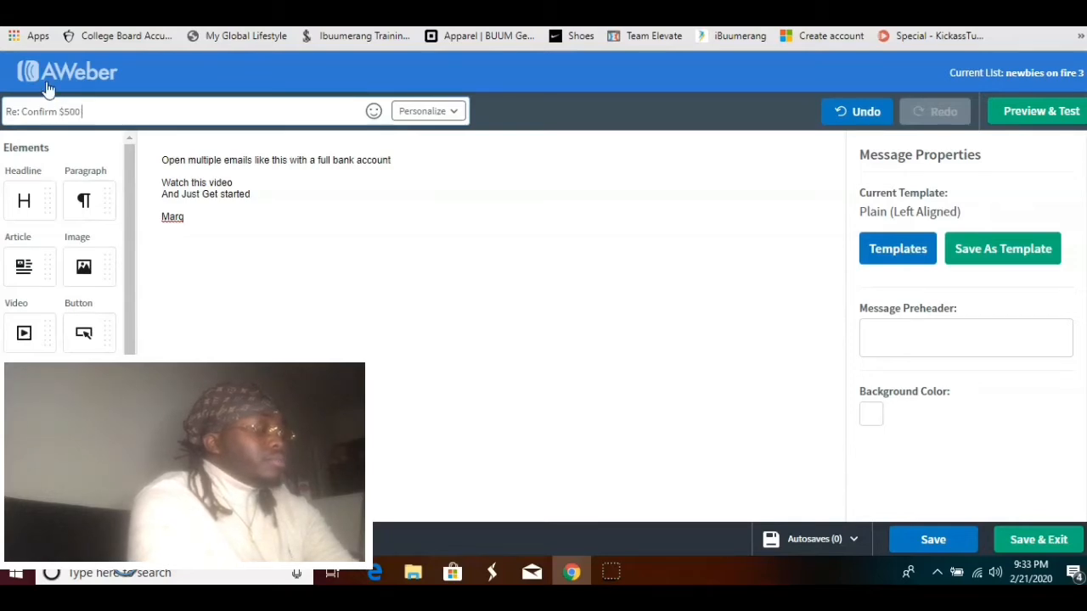
type("Payment")
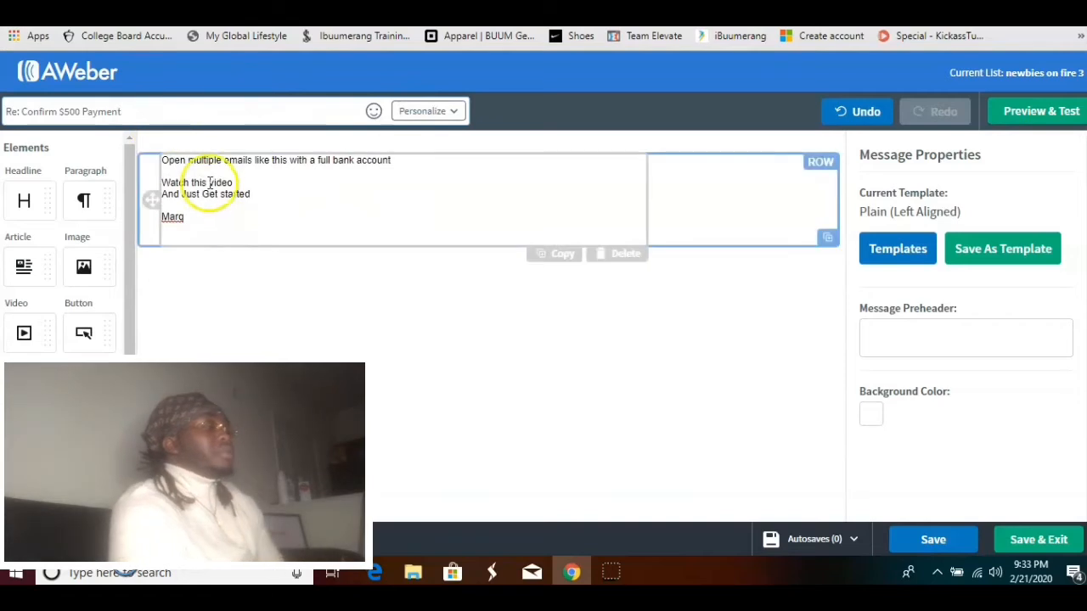
left_click_drag(232, 183, 163, 182)
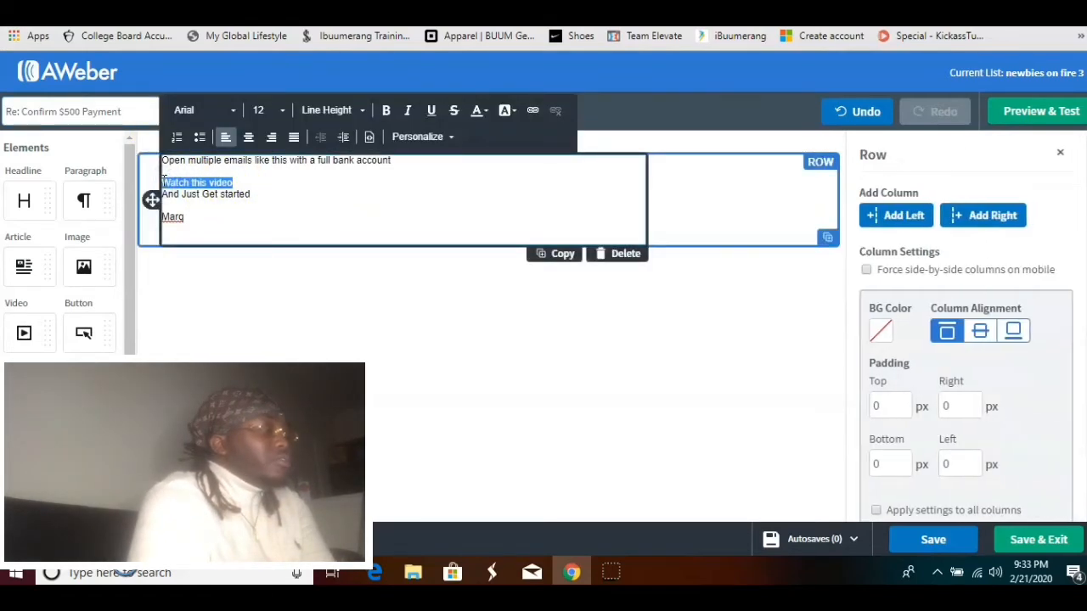
left_click(530, 109)
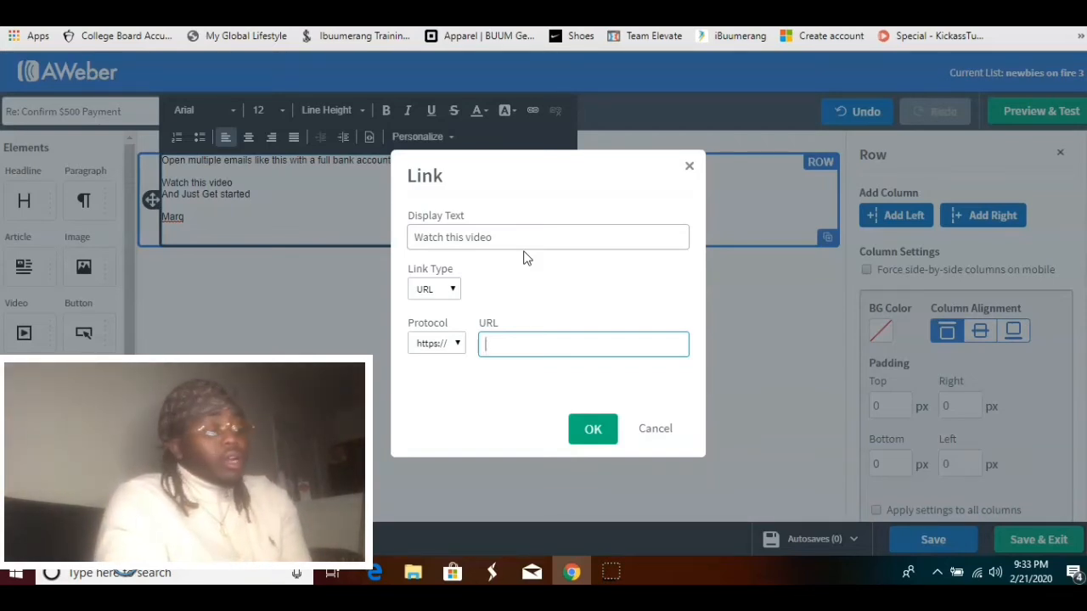
left_click(690, 166)
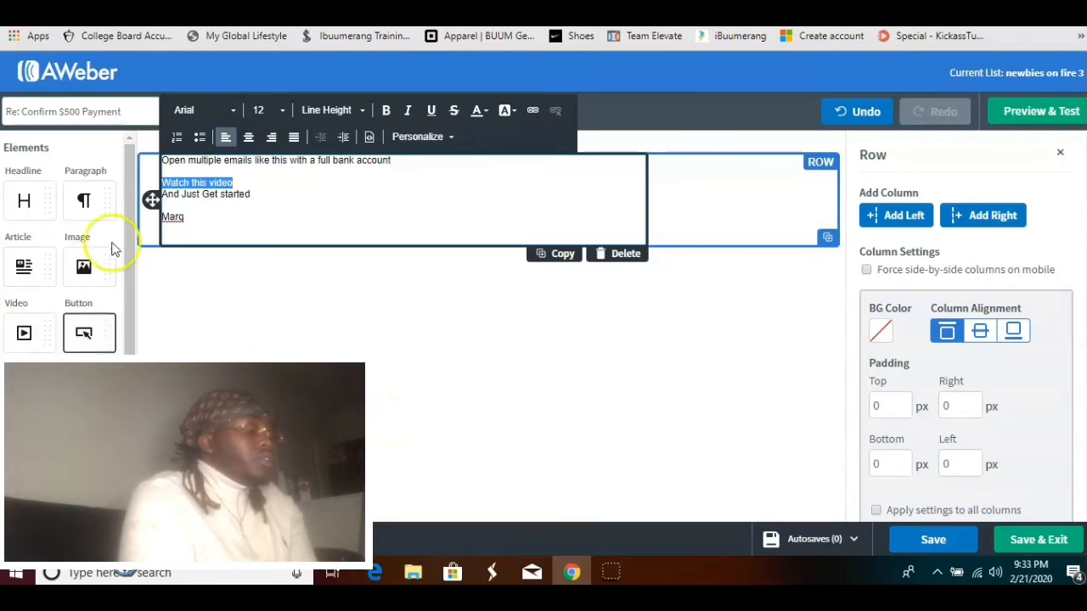
Save and exit the message, then add the draft to the Follow Up Series as the welcome message
left_click_drag(133, 227, 129, 152)
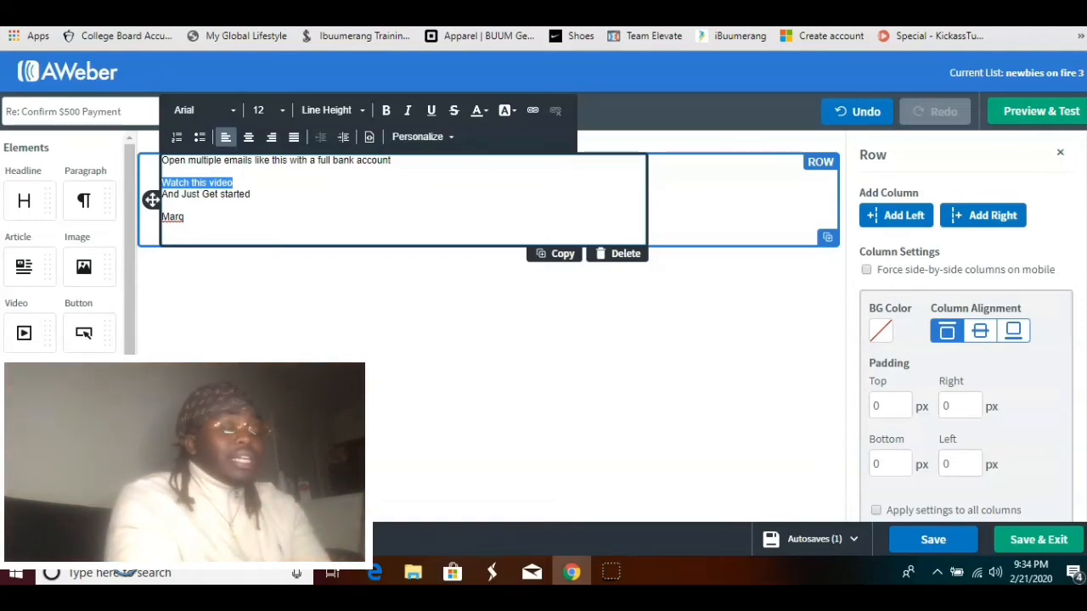
left_click(1030, 544)
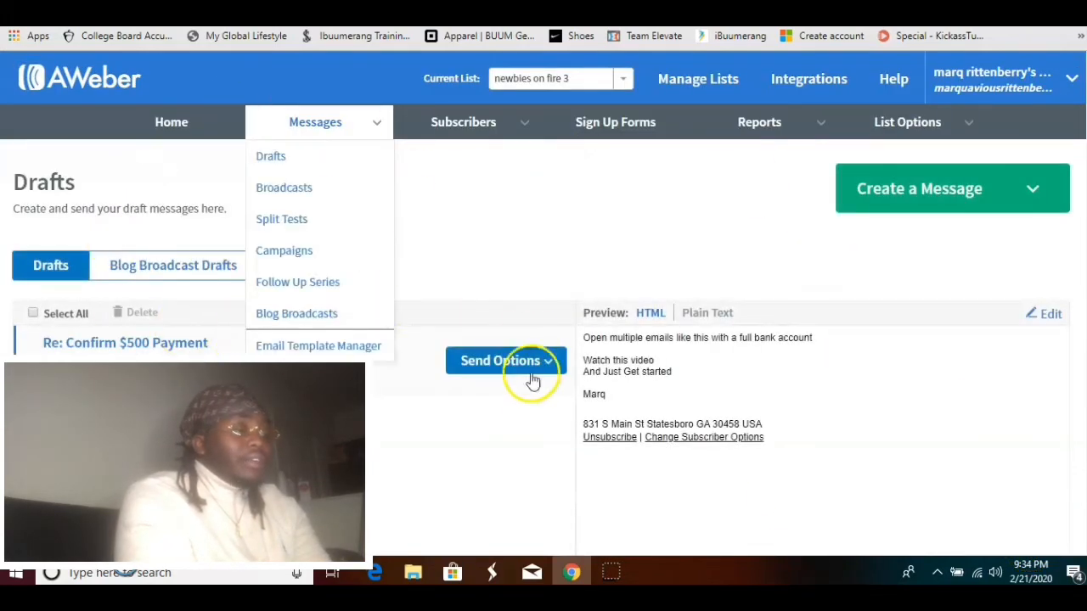
left_click(526, 363)
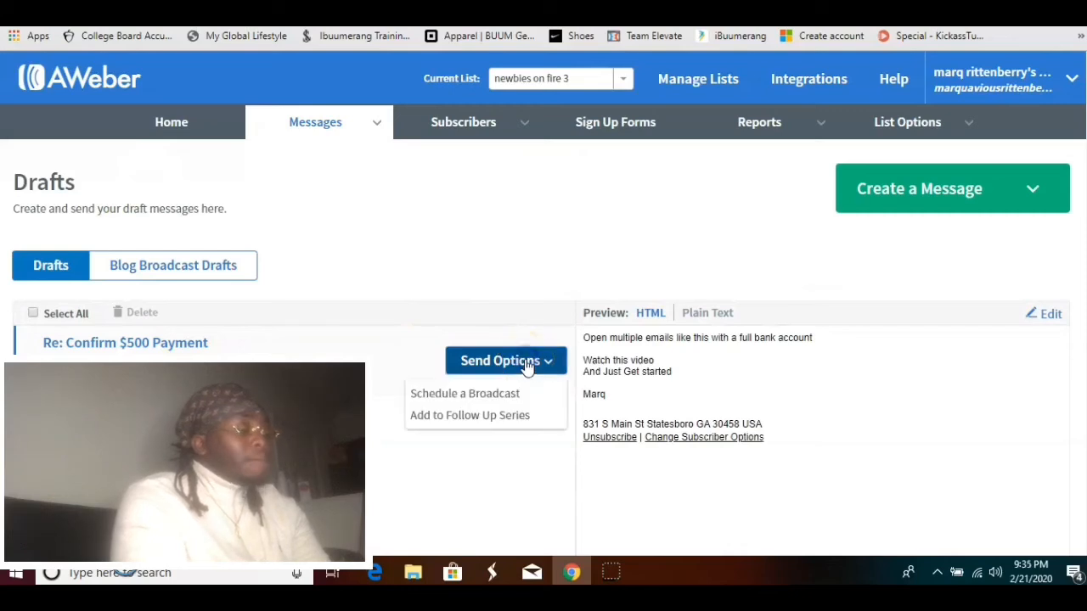
left_click(477, 417)
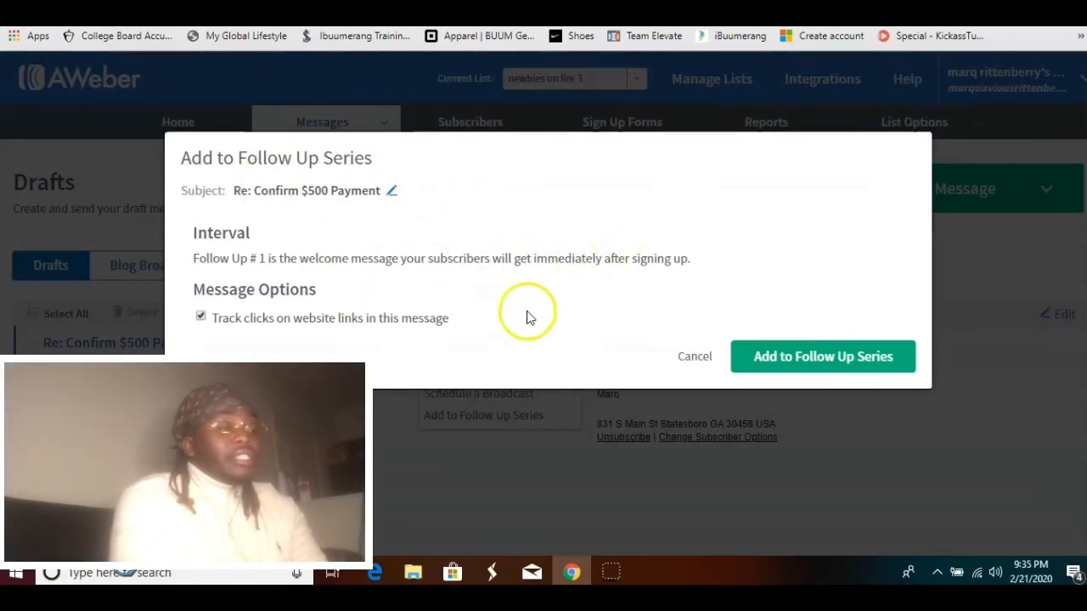
left_click(801, 359)
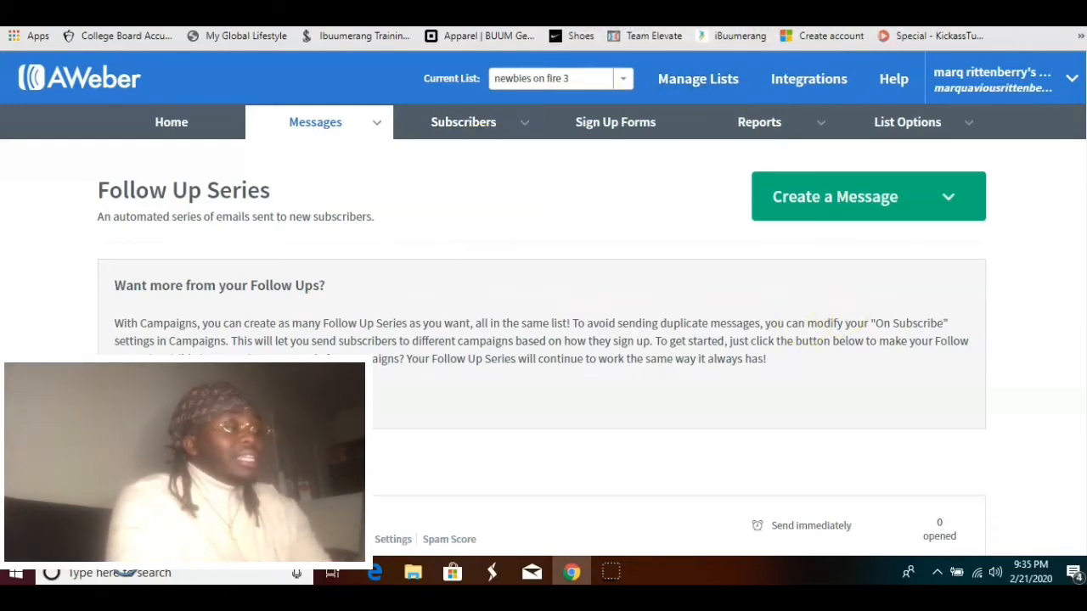
Review the new message in the Follow Up Series list
scroll(543, 305, "down", 3)
scroll(544, 306, "up", 1)
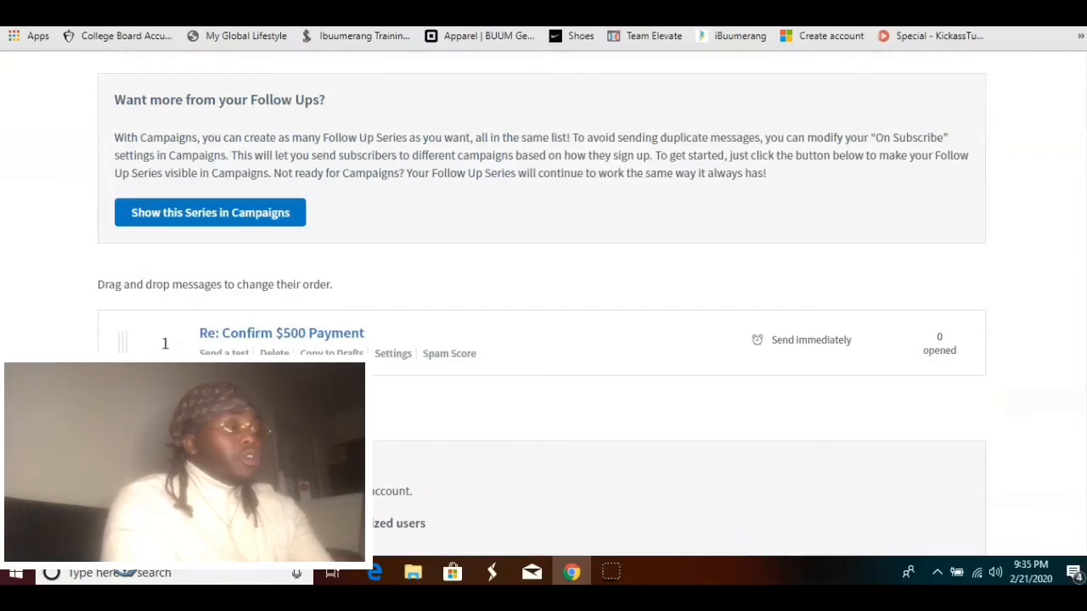
scroll(544, 306, "down", 1)
scroll(868, 134, "up", 2)
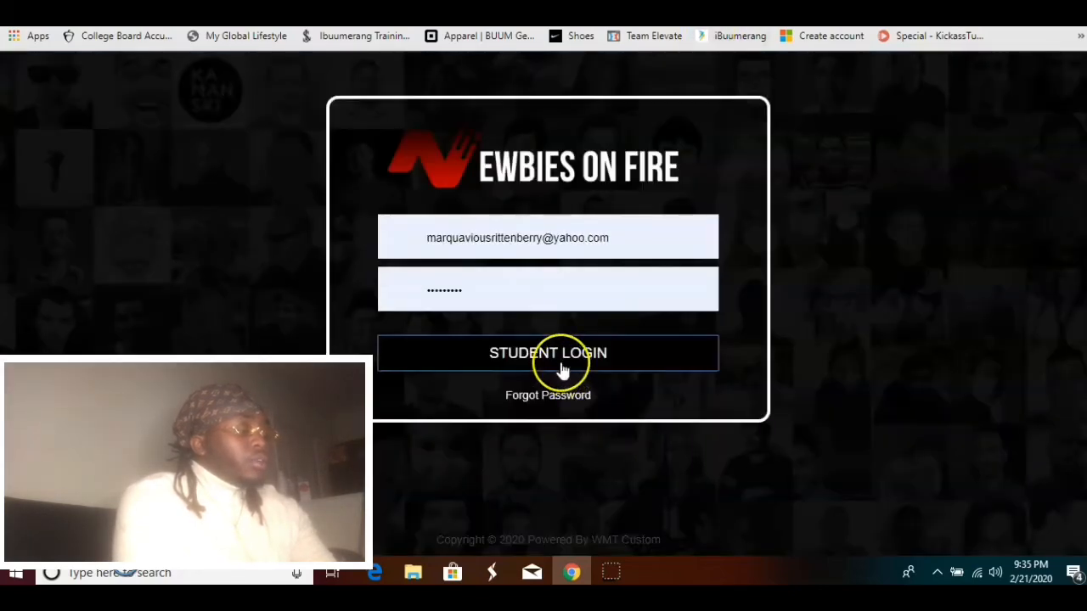
Switch to the Newbies On Fire site, log in as a student, and go to the 3rd Party Autoresponder setting
left_click(560, 363)
scroll(533, 407, "down", 3)
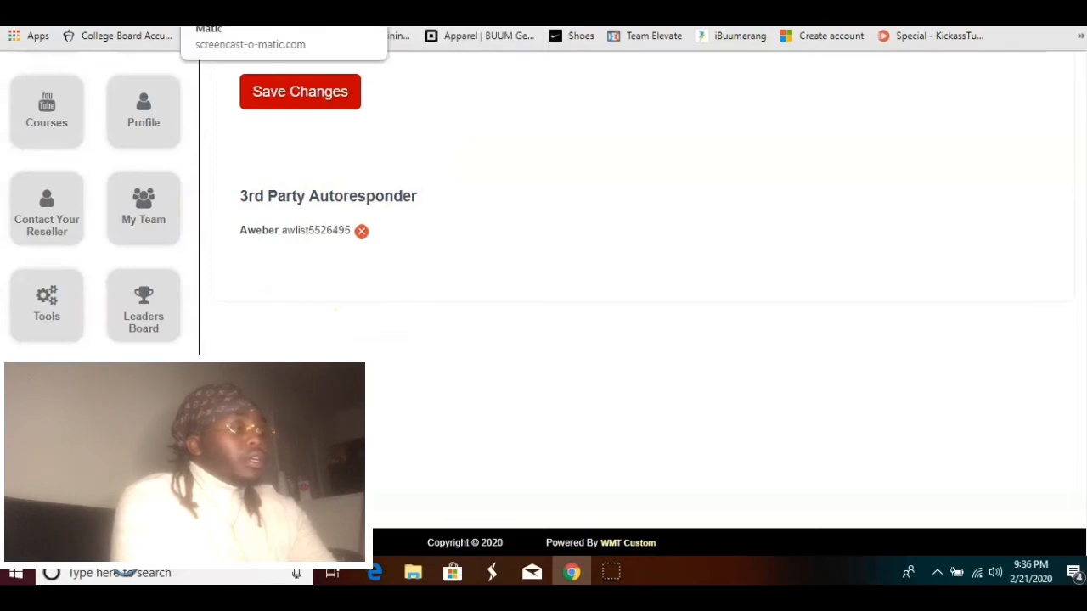
Return to AWeber, open the list settings, and select the list ID
left_click(425, 10)
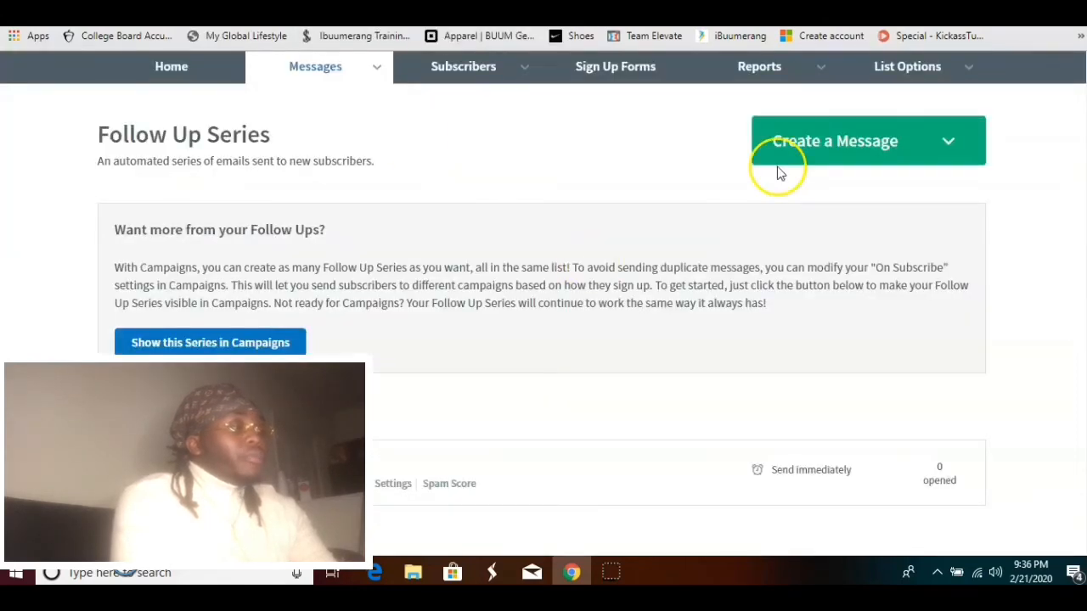
scroll(778, 170, "down", 1)
scroll(777, 169, "up", 2)
mouse_move(929, 136)
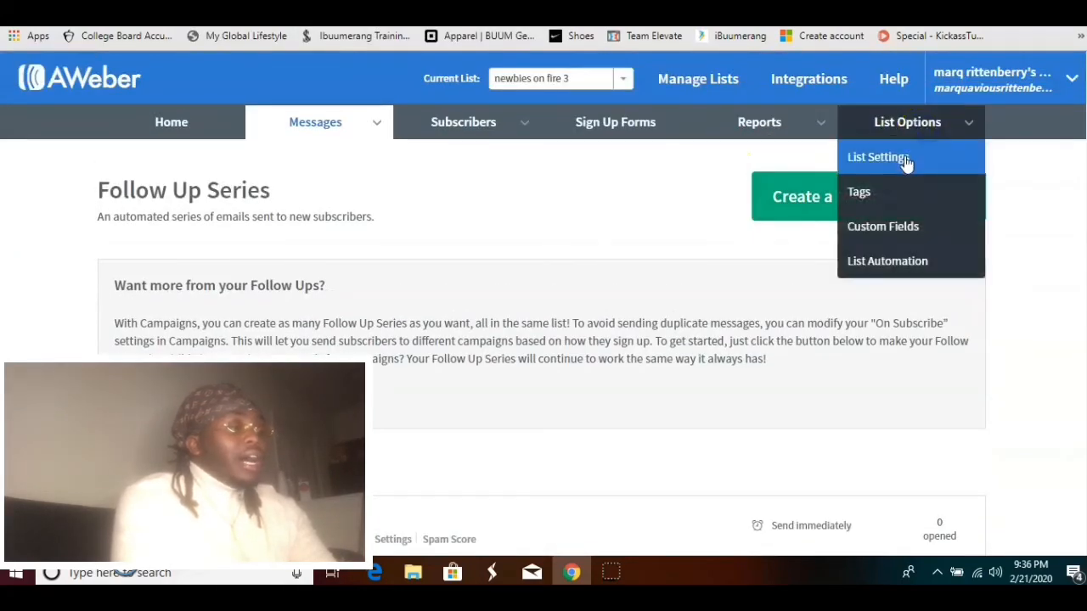
left_click(905, 160)
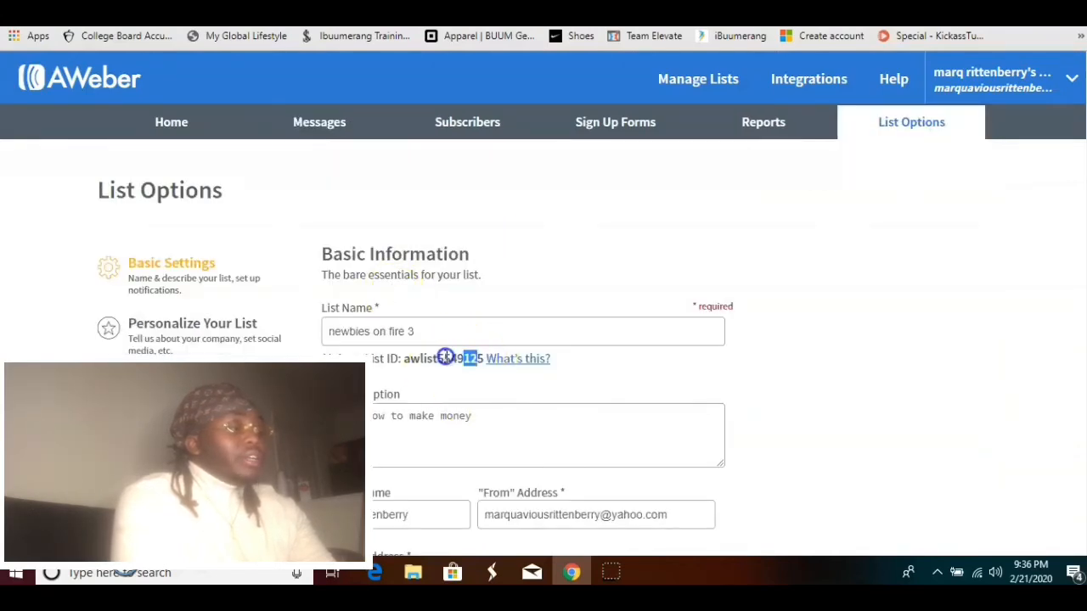
left_click_drag(448, 358, 401, 368)
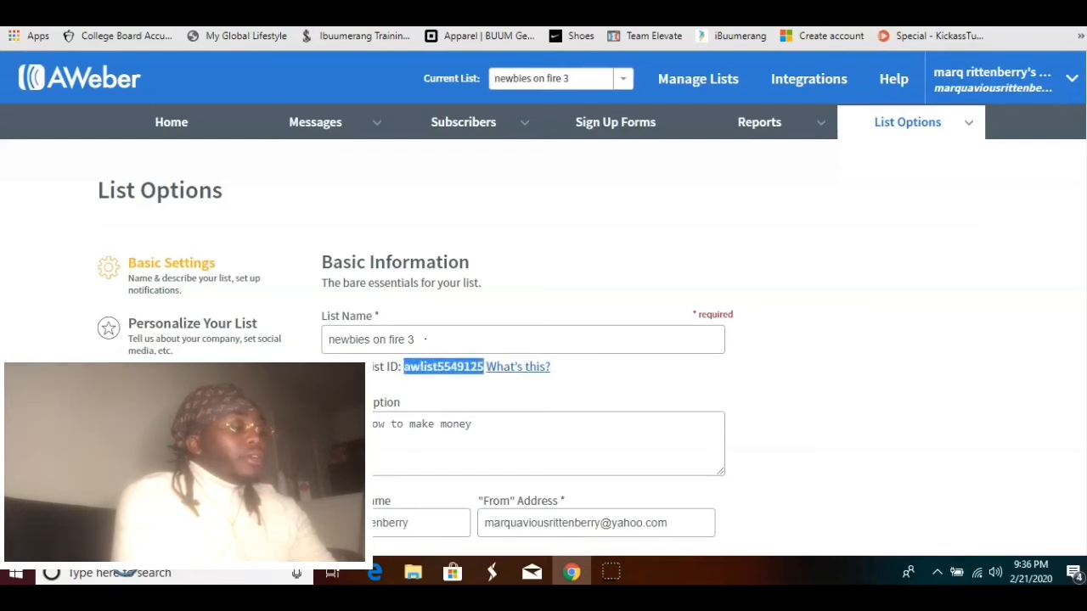
Switch to the Newbies On Fire site, go to the home dashboard, and launch Pages
left_click(400, 13)
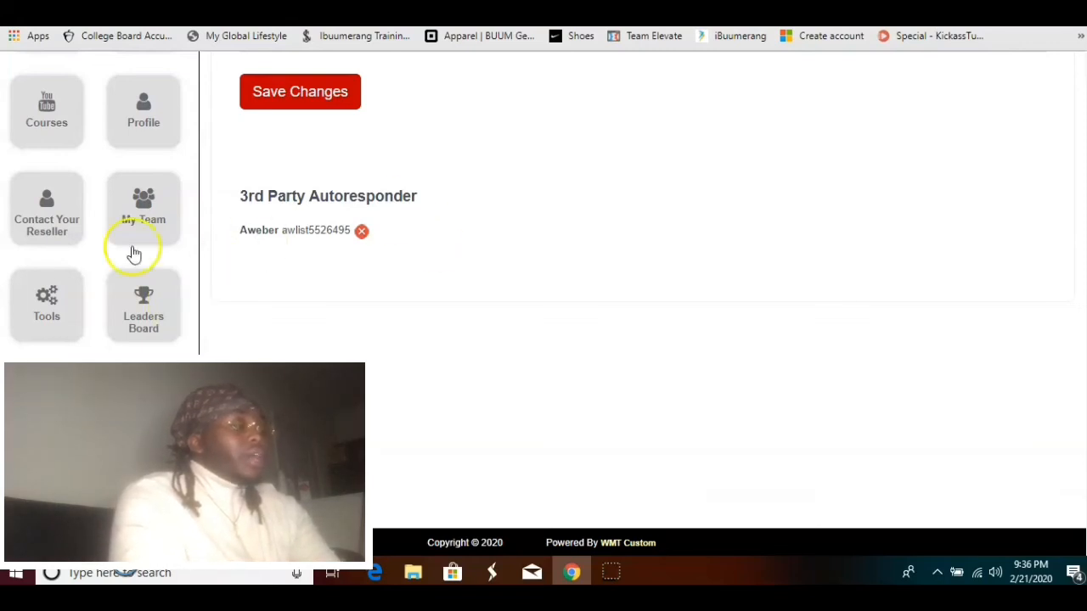
left_click(58, 327)
left_click(59, 330)
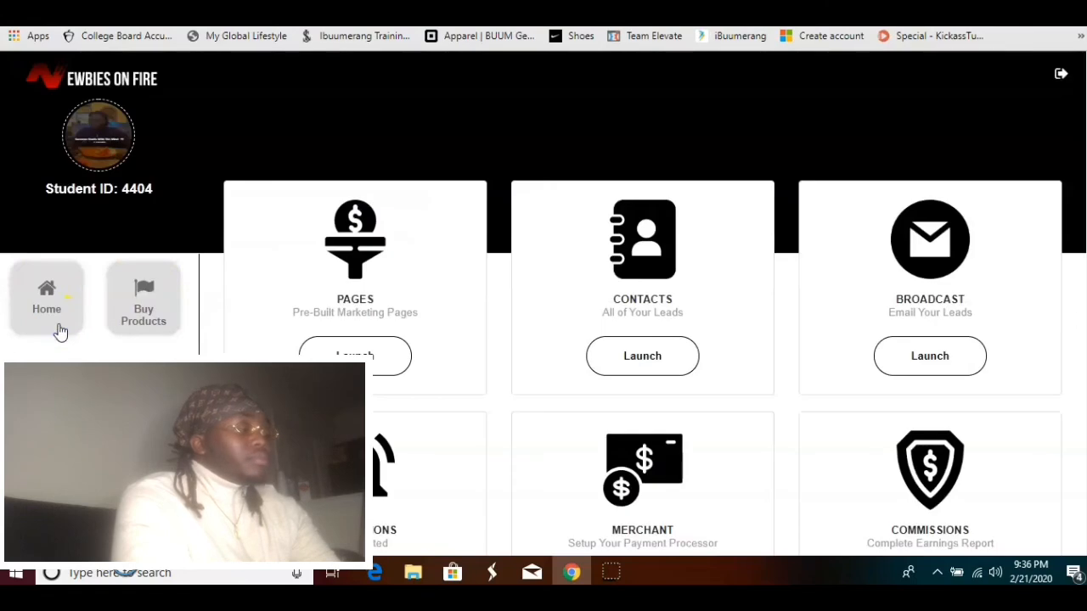
scroll(637, 378, "down", 2)
left_click(337, 282)
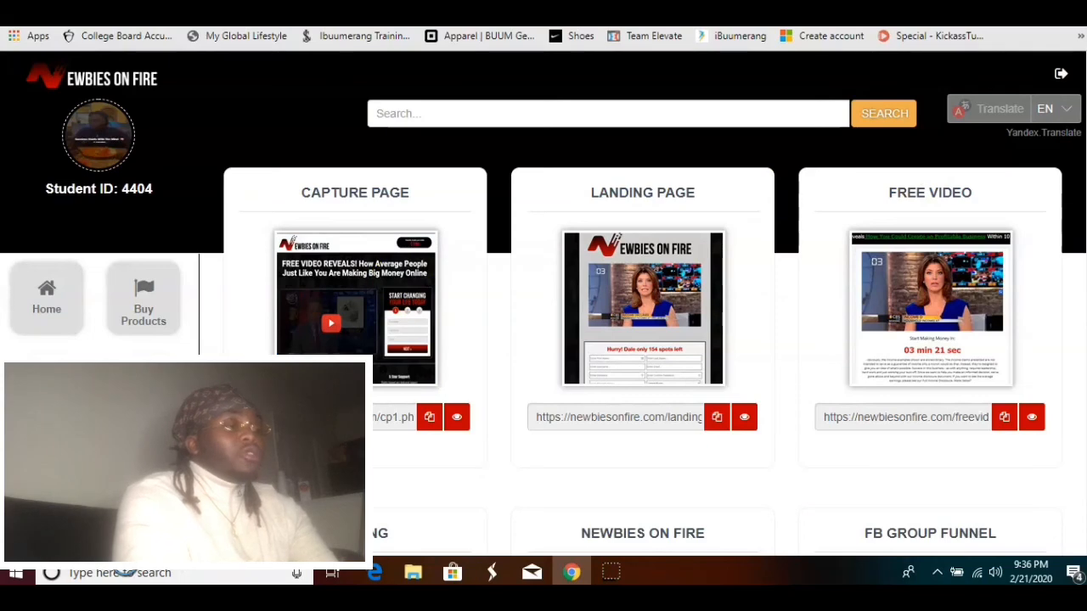
Browse the pre-built marketing pages and their links
scroll(716, 226, "down", 3)
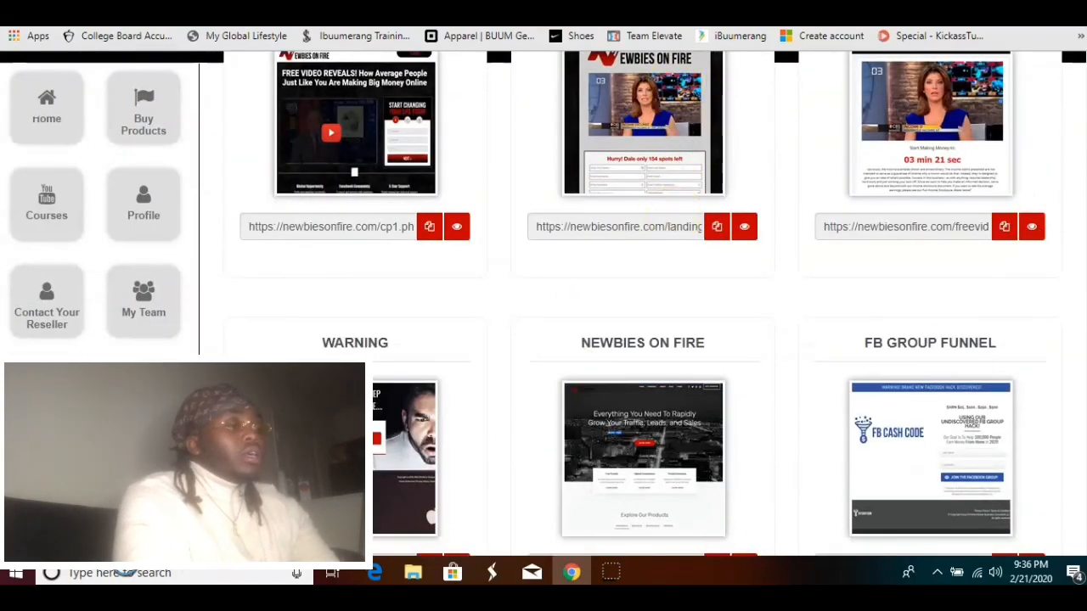
scroll(643, 340, "down", 5)
scroll(643, 340, "up", 3)
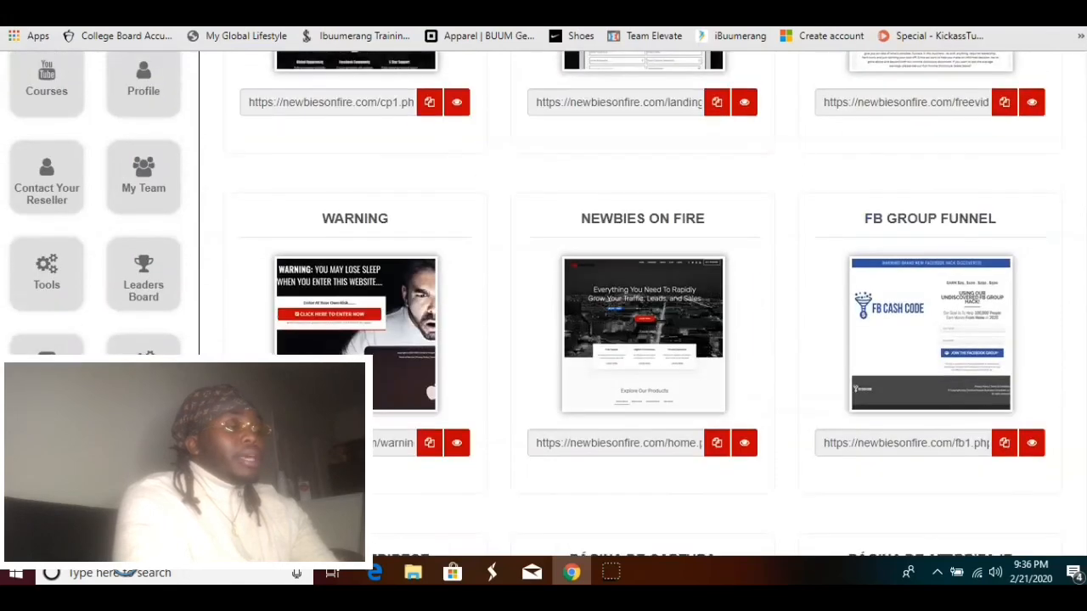
scroll(643, 340, "up", 1)
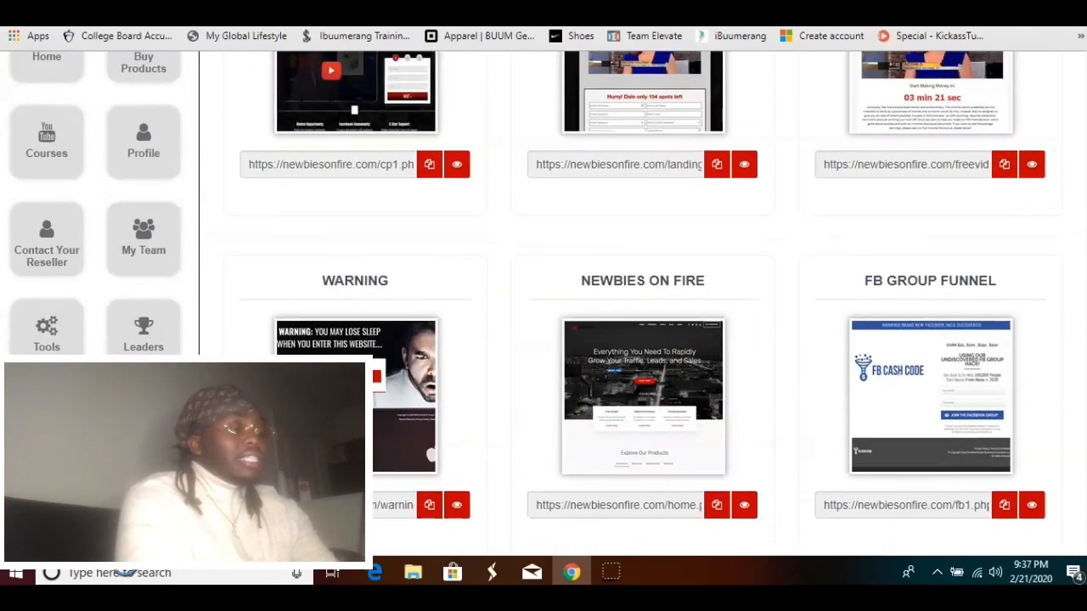
scroll(403, 219, "up", 1)
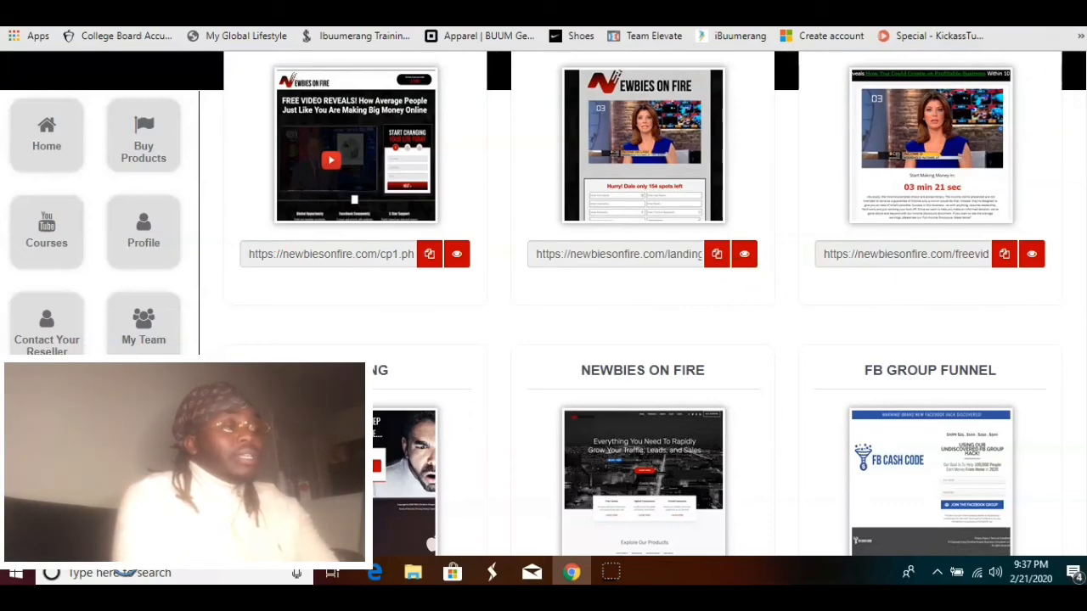
scroll(646, 305, "up", 3)
scroll(646, 306, "down", 6)
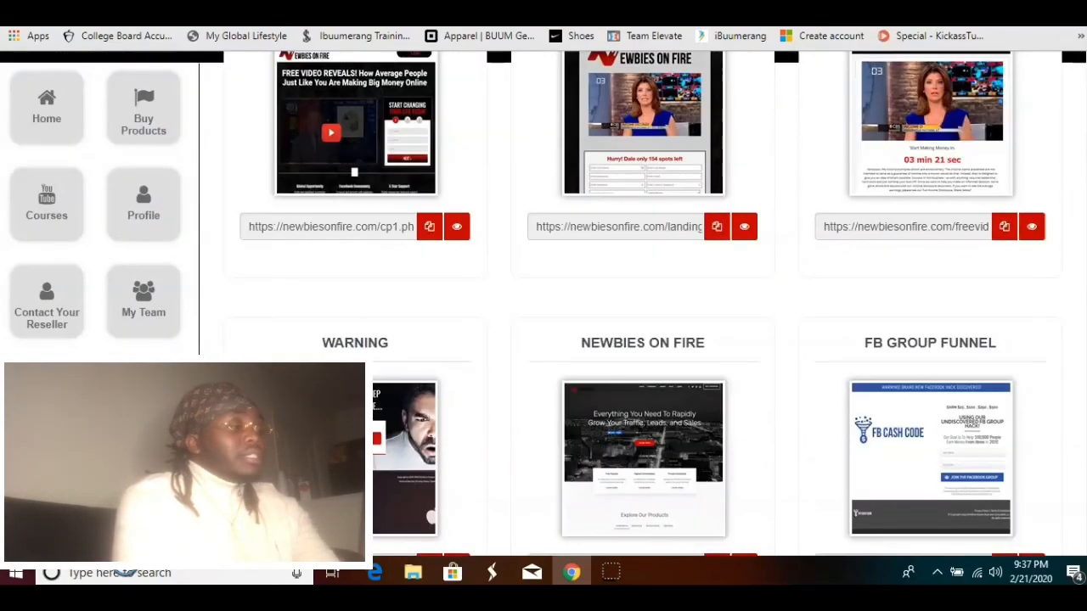
scroll(645, 305, "up", 5)
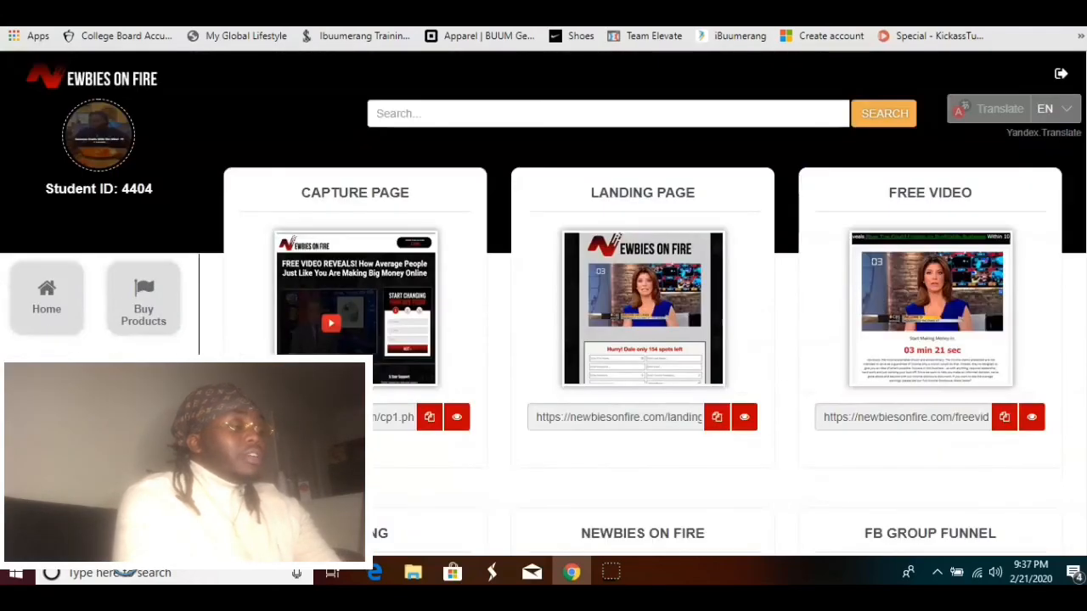
scroll(645, 306, "down", 5)
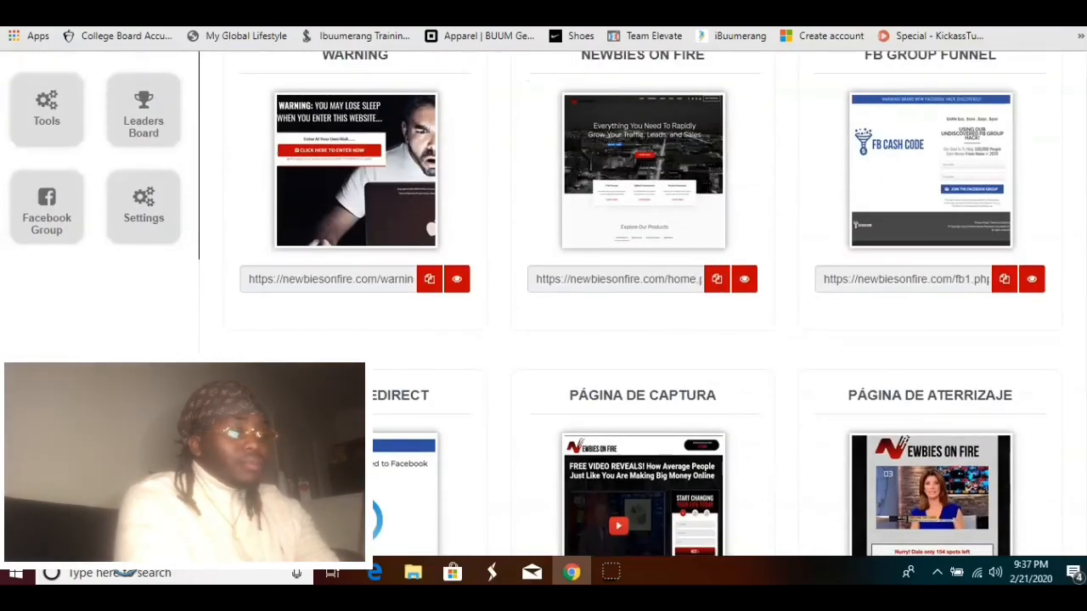
scroll(646, 306, "down", 6)
scroll(645, 306, "up", 10)
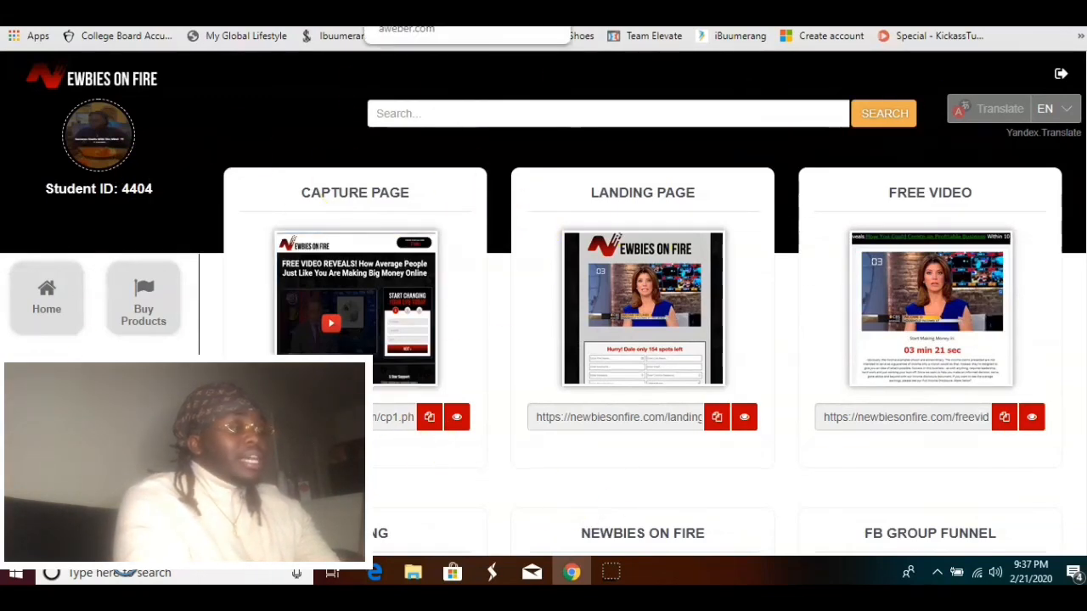
Open the AWeber drafts, then return to the Newbies On Fire pages tab
left_click(416, 3)
mouse_move(328, 126)
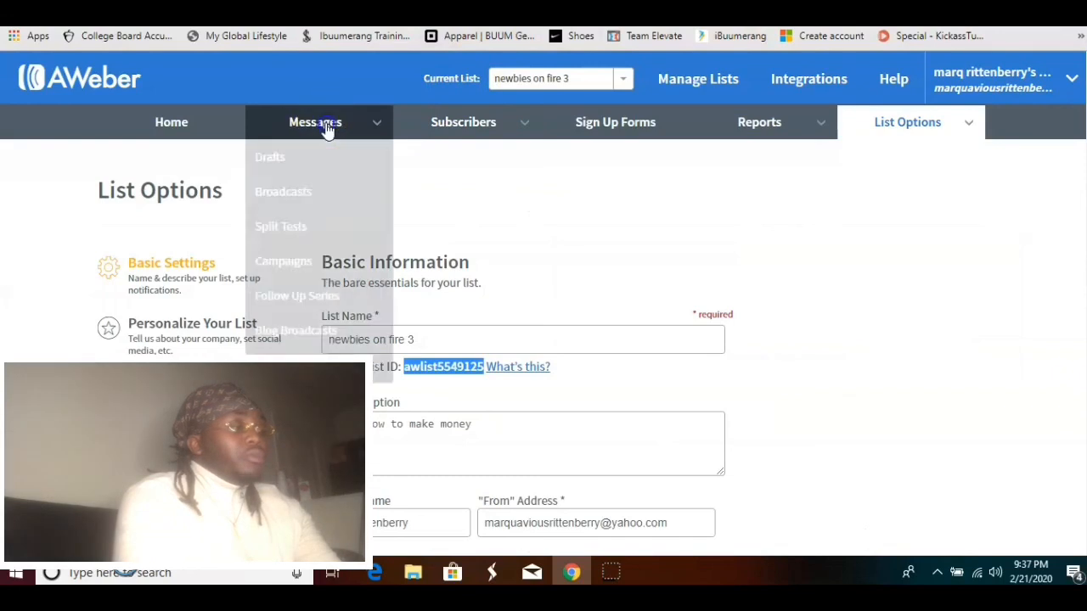
left_click(312, 167)
mouse_move(238, 121)
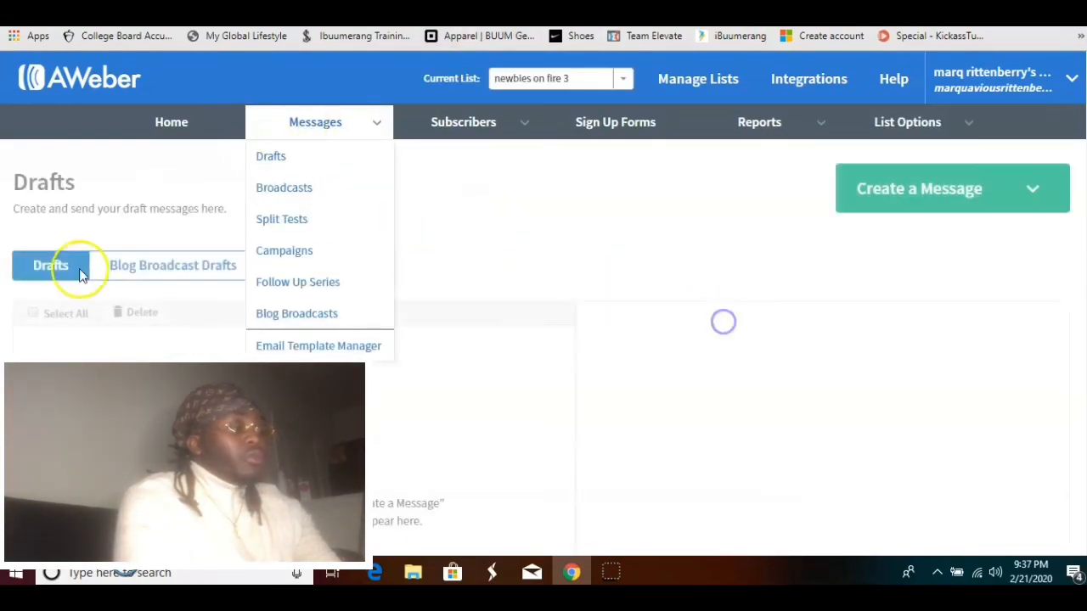
key("ctrl+Tab")
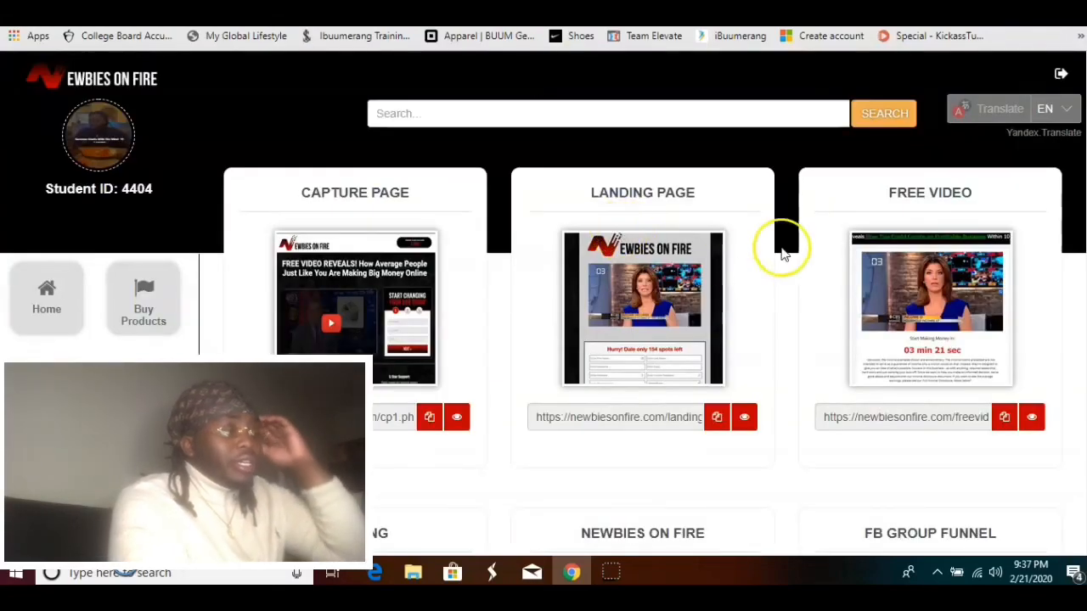